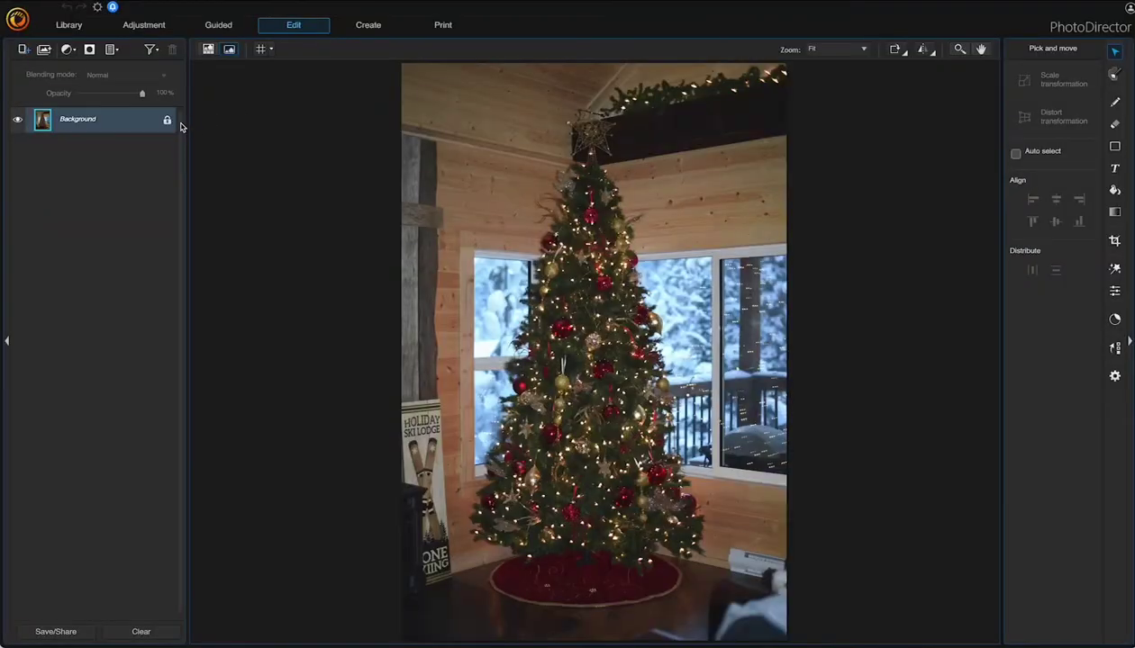
- Duplicate the Background layer and hide the original
{"action": "right_click", "coordinate": [102, 126]}
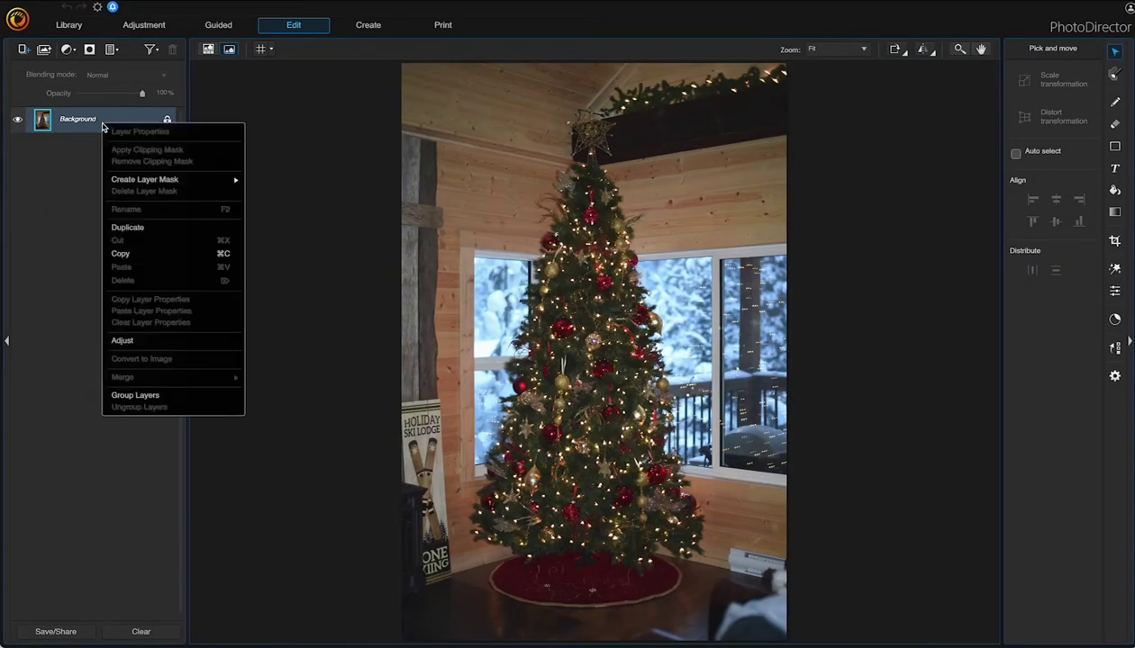
{"action": "left_click", "coordinate": [125, 229]}
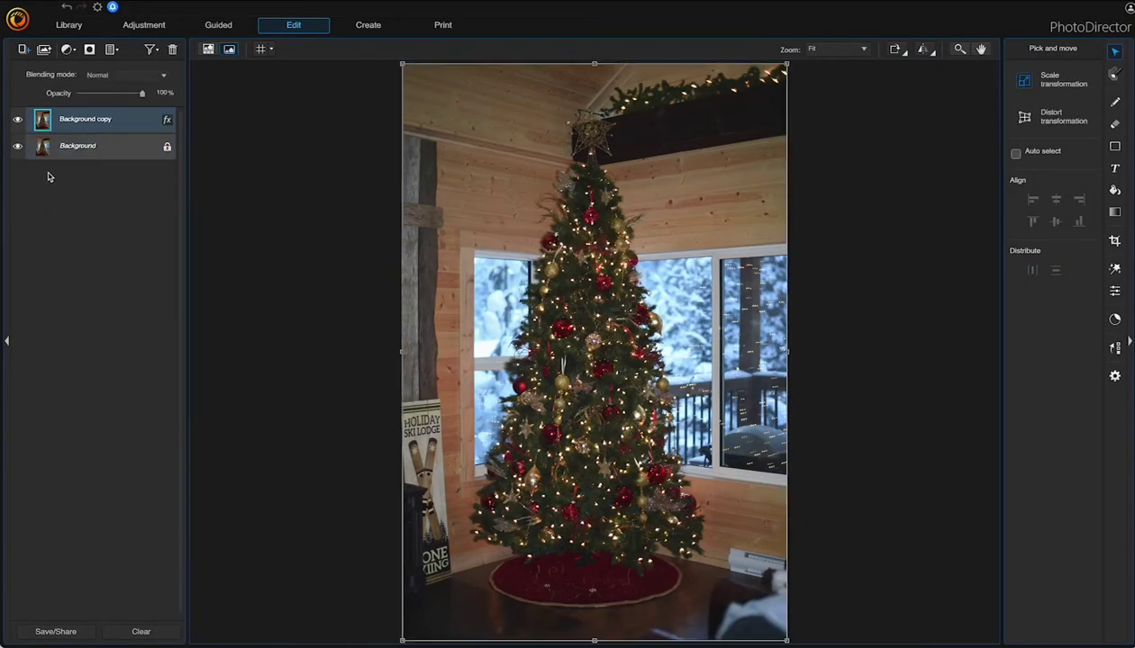
{"action": "left_click", "coordinate": [18, 149]}
- Select the covered grill behind the window using the Smart brush selection at a size of 58 px
{"action": "scroll", "coordinate": [736, 193], "scroll_direction": "up", "scroll_amount": 1}
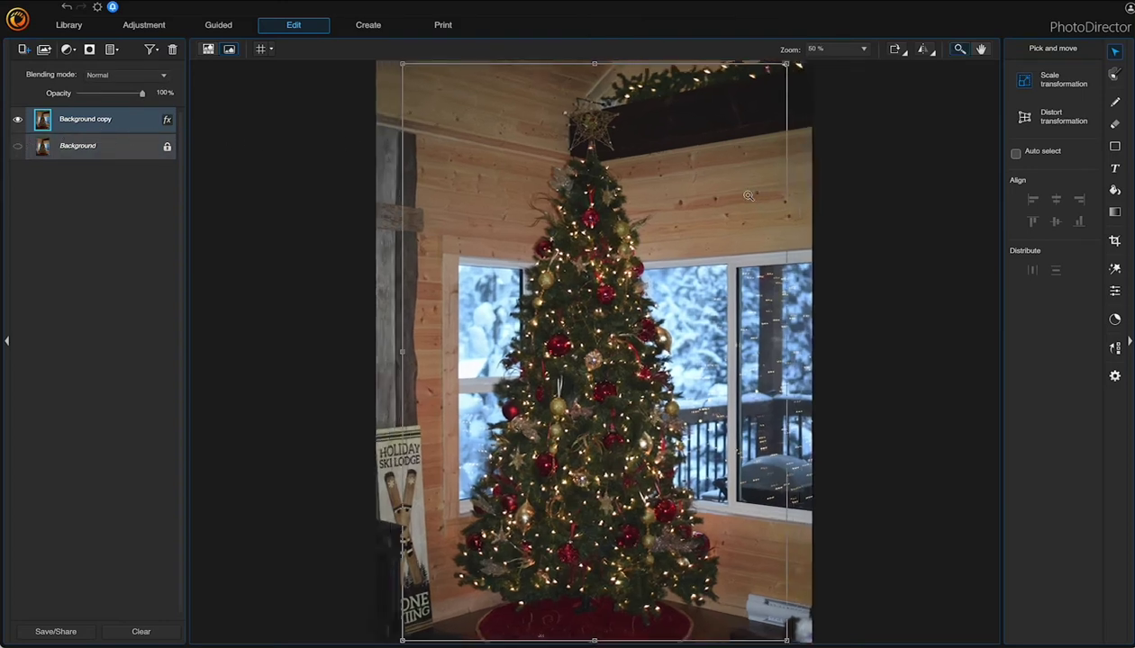
{"action": "scroll", "coordinate": [730, 241], "scroll_direction": "up", "scroll_amount": 1}
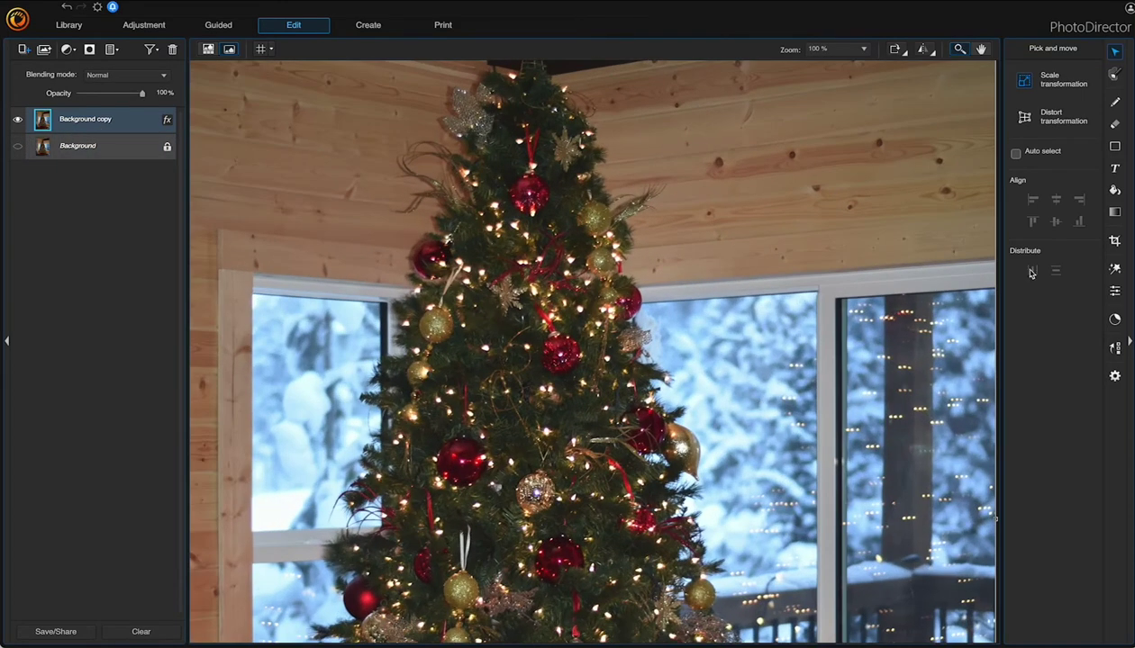
{"action": "left_click", "coordinate": [983, 50]}
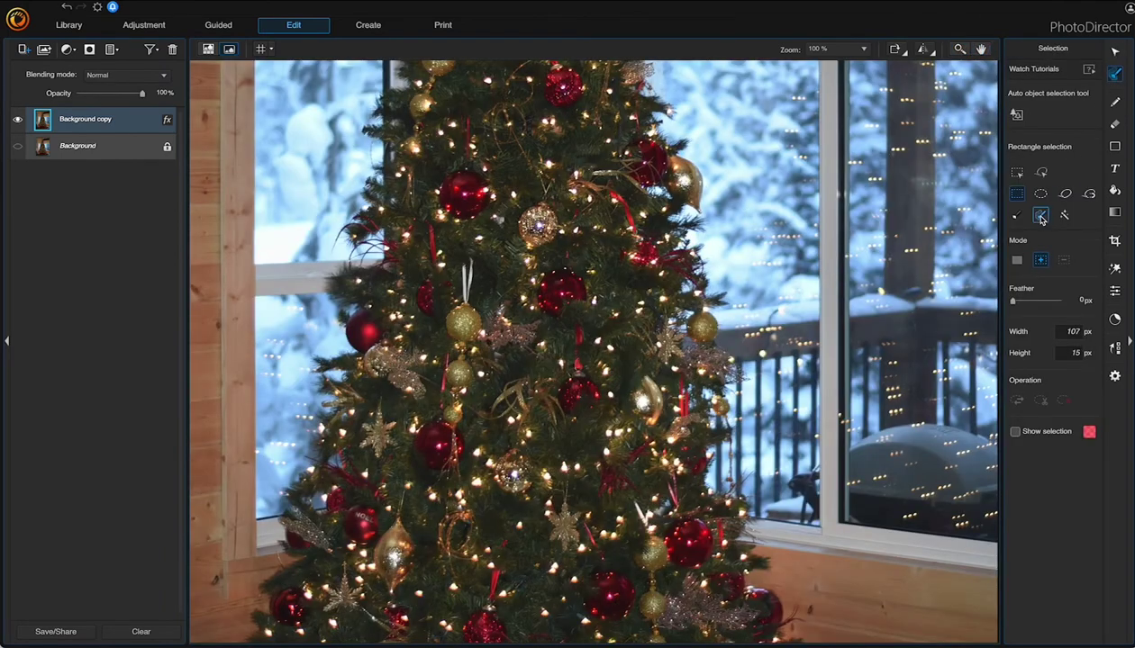
{"action": "left_click", "coordinate": [1041, 216]}
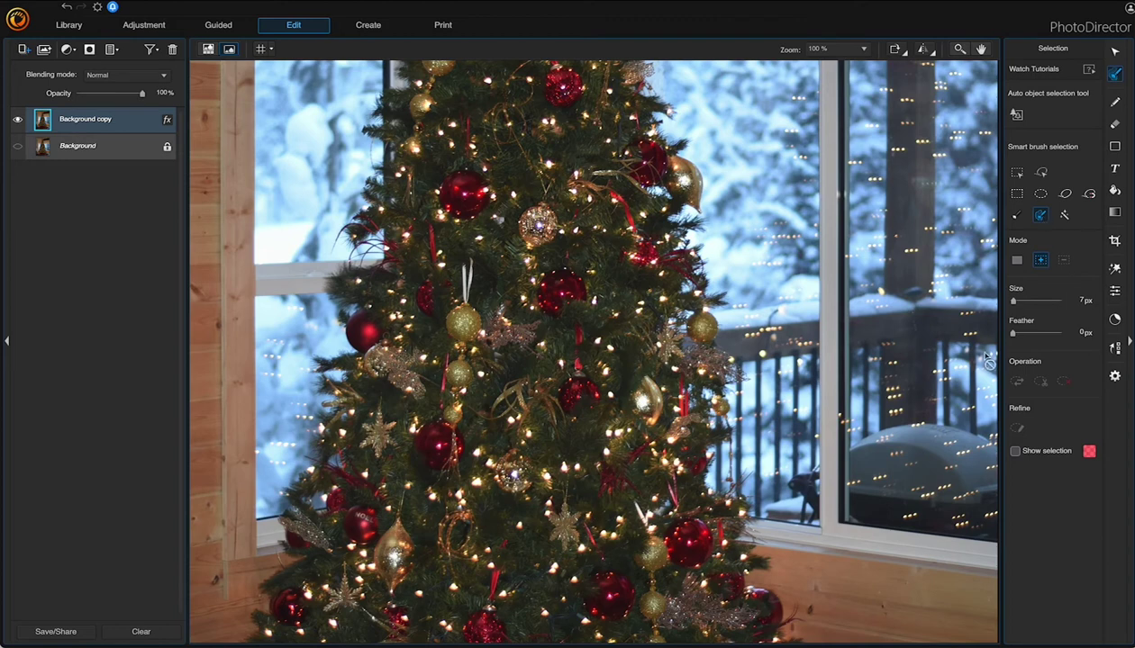
{"action": "scroll", "coordinate": [957, 388], "scroll_direction": "up", "scroll_amount": 10}
{"action": "mouse_move", "coordinate": [925, 463]}
{"action": "left_mouse_down"}
{"action": "mouse_move", "coordinate": [892, 458]}
{"action": "mouse_move", "coordinate": [897, 443]}
{"action": "mouse_move", "coordinate": [921, 439]}
{"action": "left_mouse_up"}
{"action": "mouse_move", "coordinate": [984, 459]}
{"action": "left_mouse_down"}
{"action": "mouse_move", "coordinate": [969, 500]}
{"action": "mouse_move", "coordinate": [901, 509]}
{"action": "mouse_move", "coordinate": [874, 498]}
{"action": "left_mouse_up"}
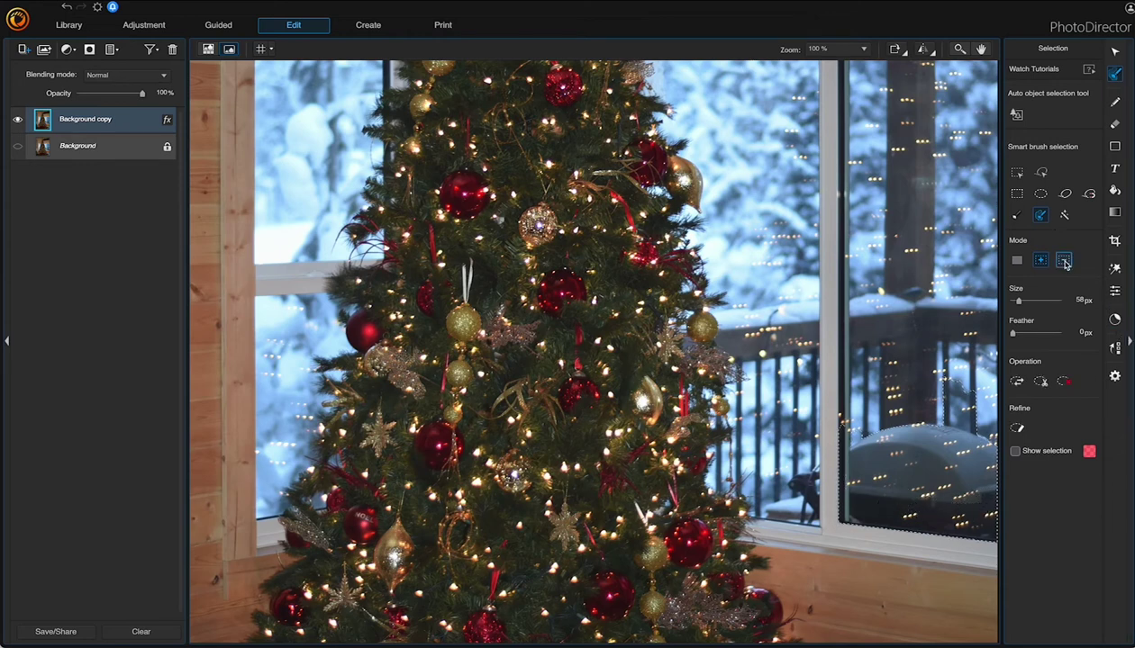
- Refine the selection around the grill and the dark object beside it with the manual brush, and mask the Background copy layer to it
{"action": "left_click", "coordinate": [1017, 216]}
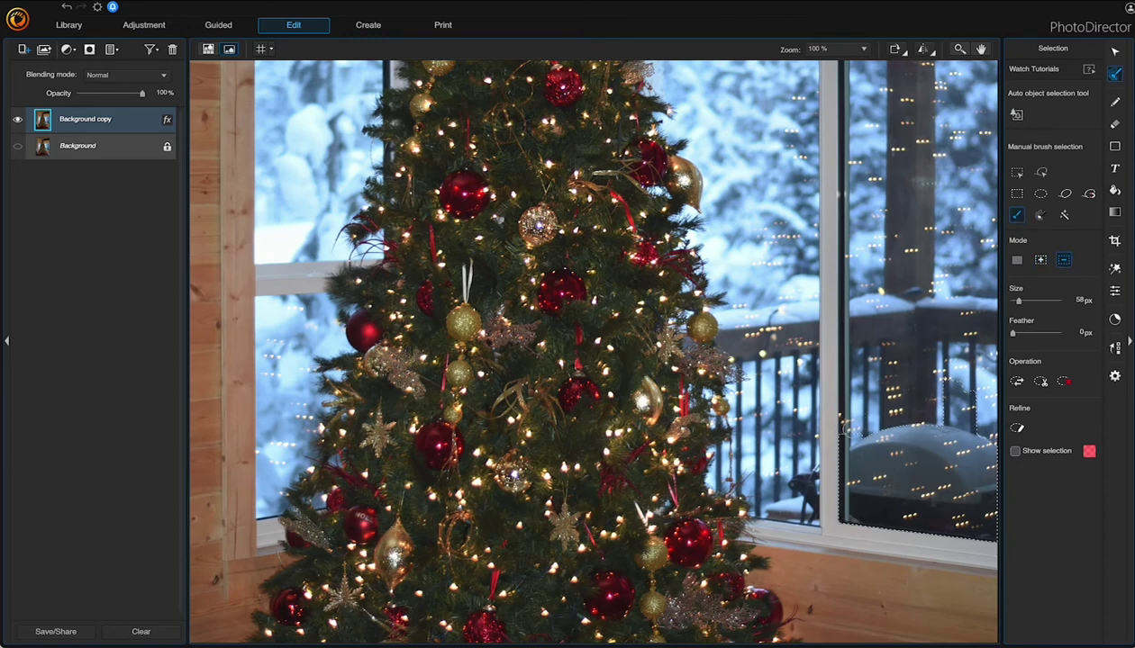
{"action": "scroll", "coordinate": [886, 424], "scroll_direction": "down", "scroll_amount": 9}
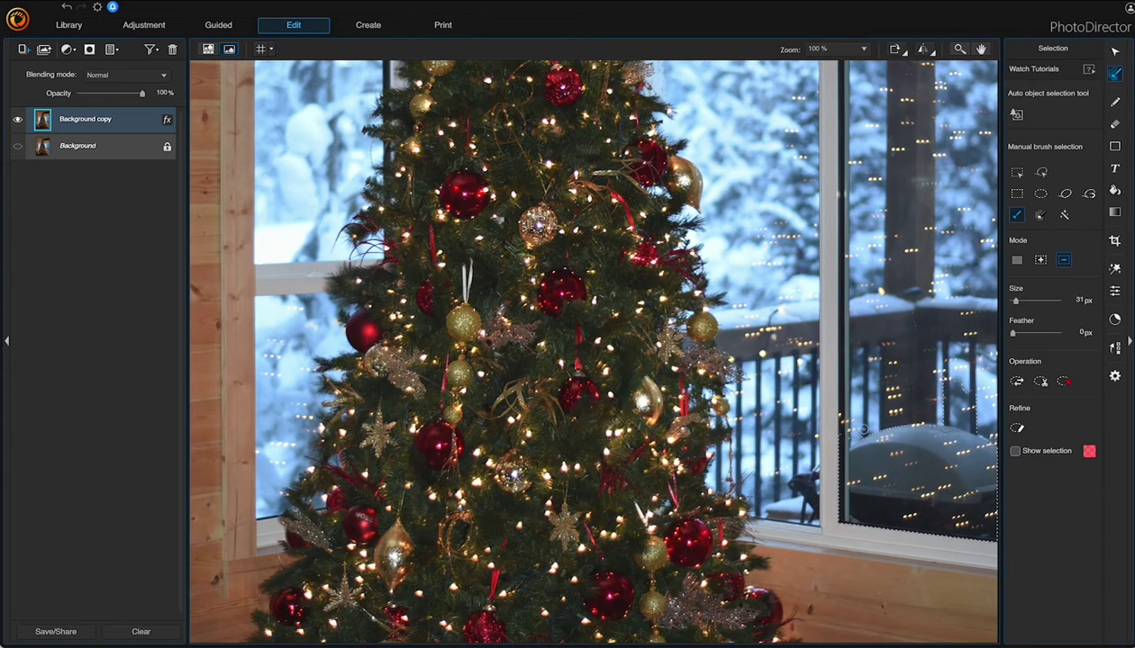
{"action": "left_click_drag", "start_coordinate": [843, 438], "coordinate": [845, 515]}
{"action": "mouse_move", "coordinate": [972, 394]}
{"action": "left_mouse_down"}
{"action": "mouse_move", "coordinate": [946, 386]}
{"action": "mouse_move", "coordinate": [955, 419]}
{"action": "mouse_move", "coordinate": [943, 429]}
{"action": "mouse_move", "coordinate": [878, 427]}
{"action": "mouse_move", "coordinate": [973, 435]}
{"action": "left_mouse_up"}
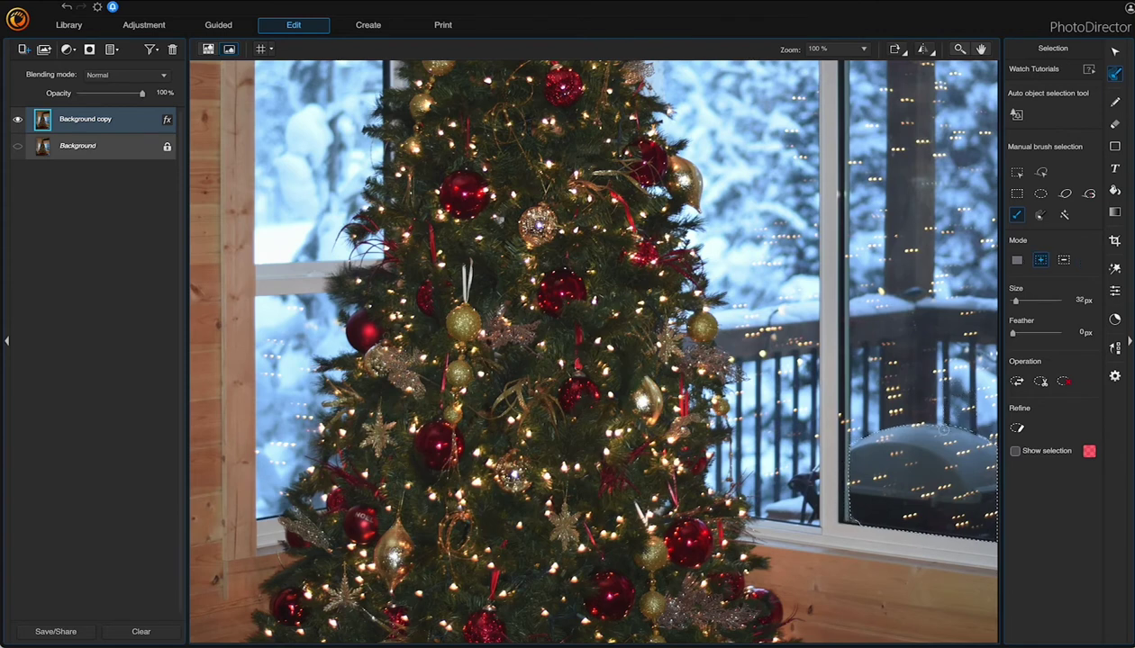
{"action": "scroll", "coordinate": [806, 493], "scroll_direction": "down", "scroll_amount": 10}
{"action": "scroll", "coordinate": [801, 487], "scroll_direction": "up", "scroll_amount": 4}
{"action": "scroll", "coordinate": [802, 495], "scroll_direction": "down", "scroll_amount": 3}
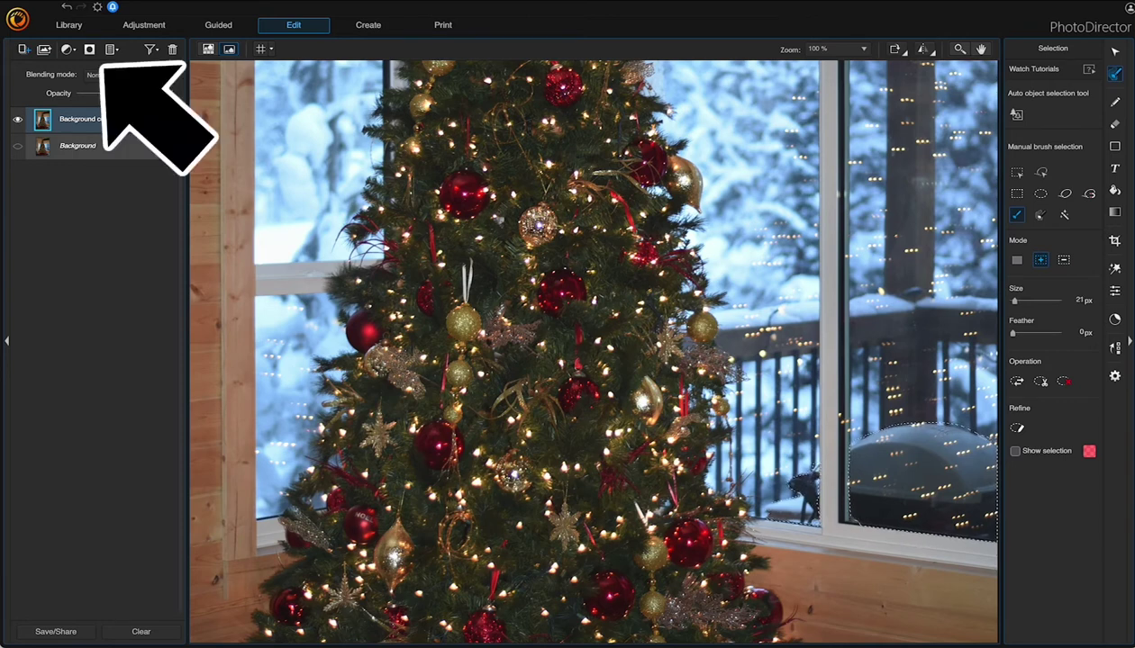
{"action": "left_click", "coordinate": [89, 49]}
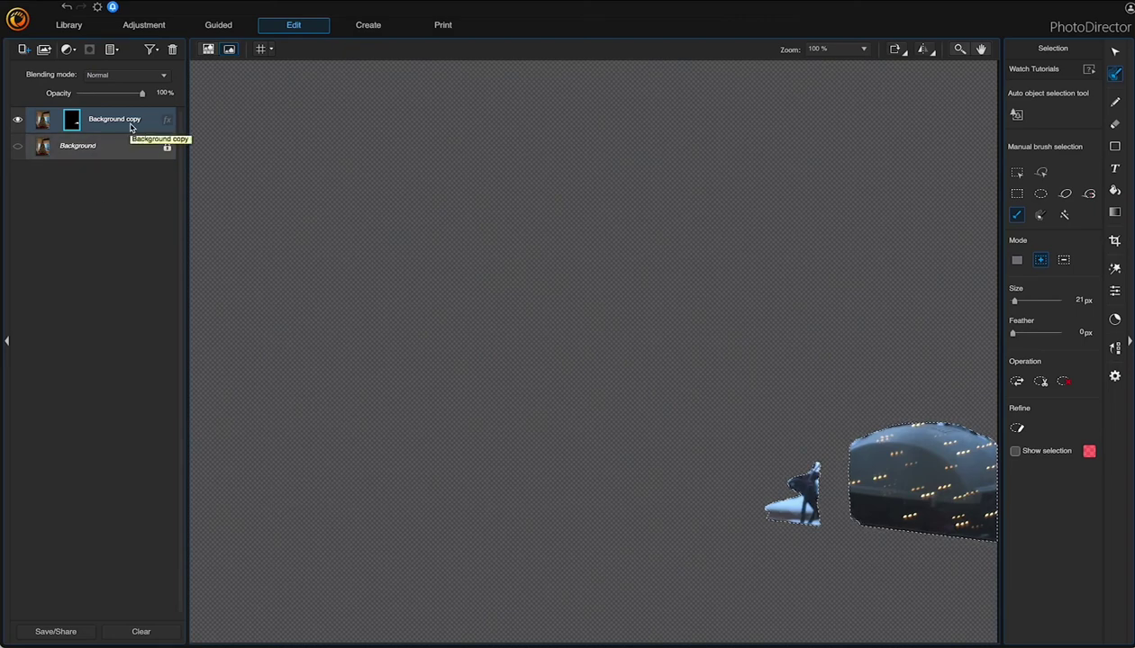
- Duplicate the Background layer again and make the new duplicate visible
{"action": "left_click", "coordinate": [96, 148]}
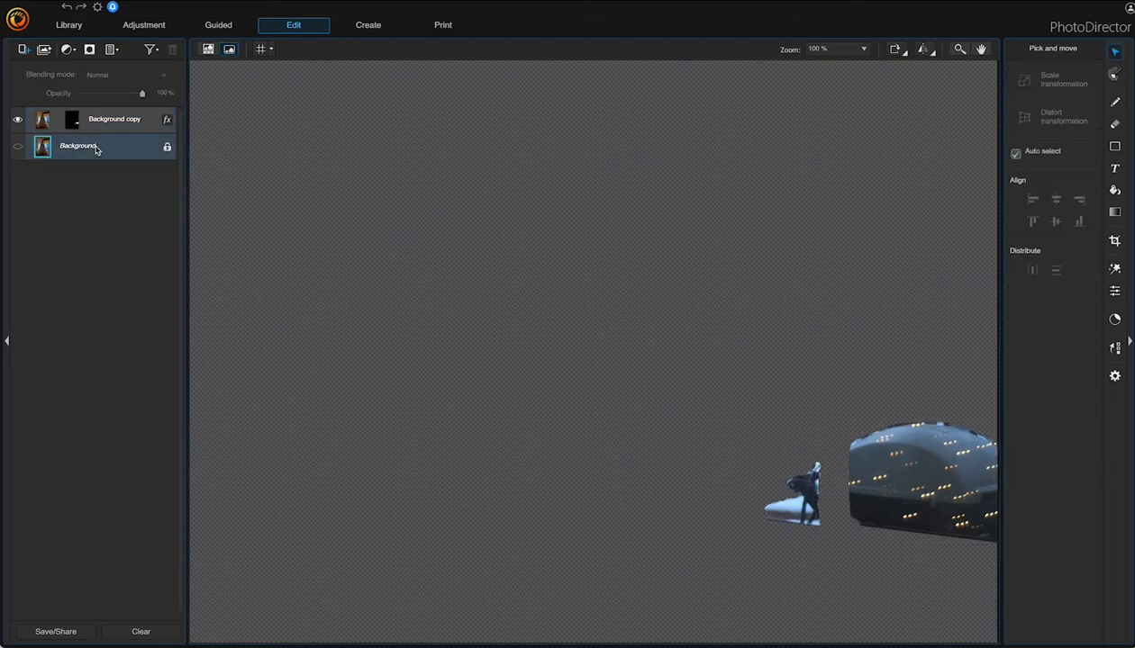
{"action": "right_click", "coordinate": [98, 151]}
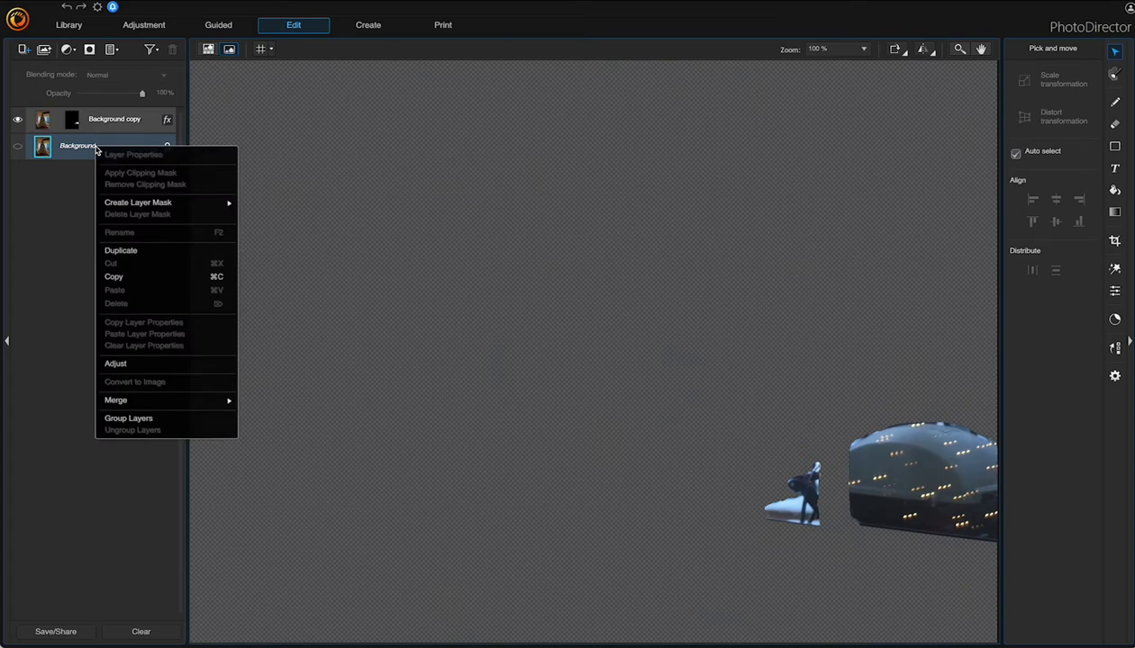
{"action": "left_click", "coordinate": [156, 250]}
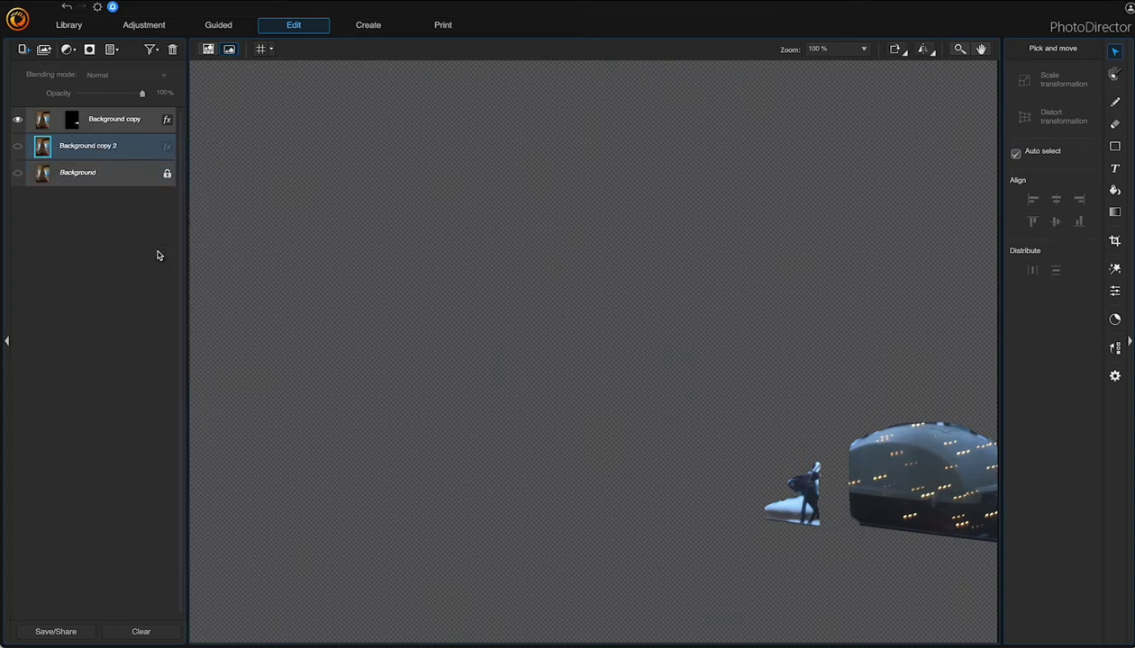
{"action": "left_click", "coordinate": [17, 146]}
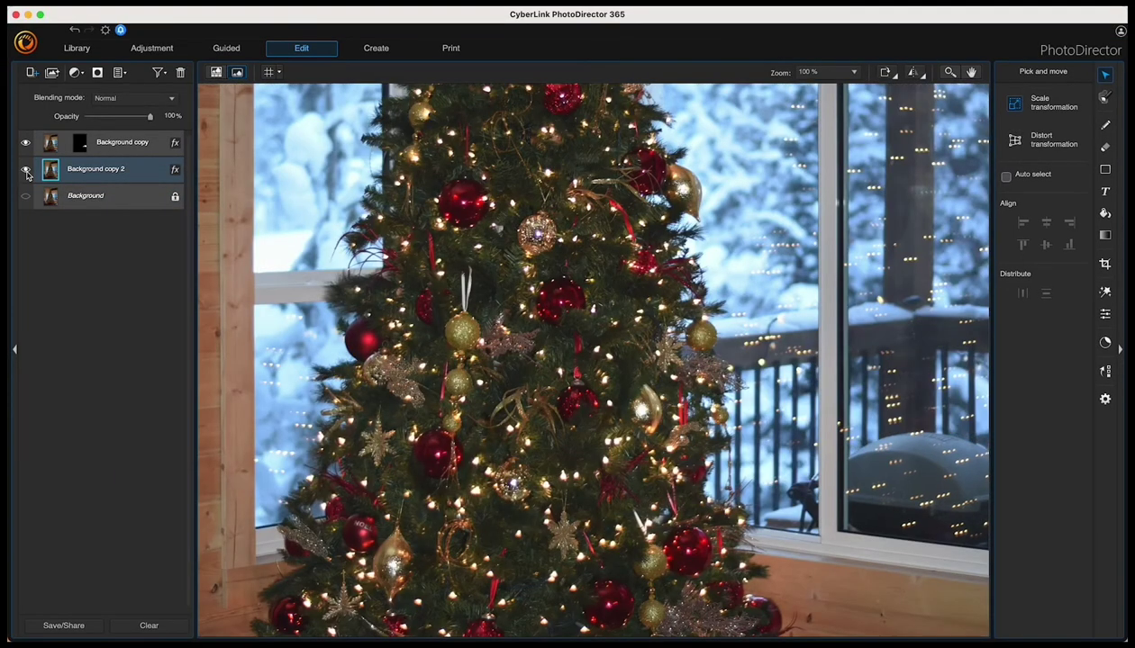
- Invert the layer mask on the Background copy layer
{"action": "left_click", "coordinate": [82, 147]}
{"action": "right_click", "coordinate": [81, 147]}
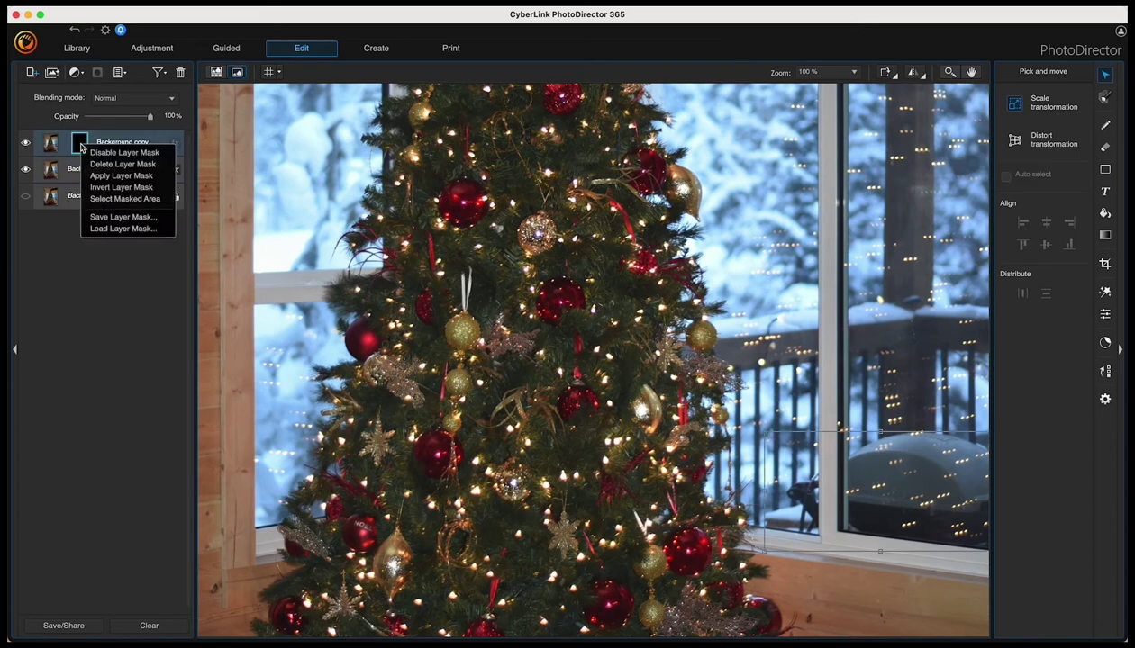
{"action": "left_click", "coordinate": [109, 188]}
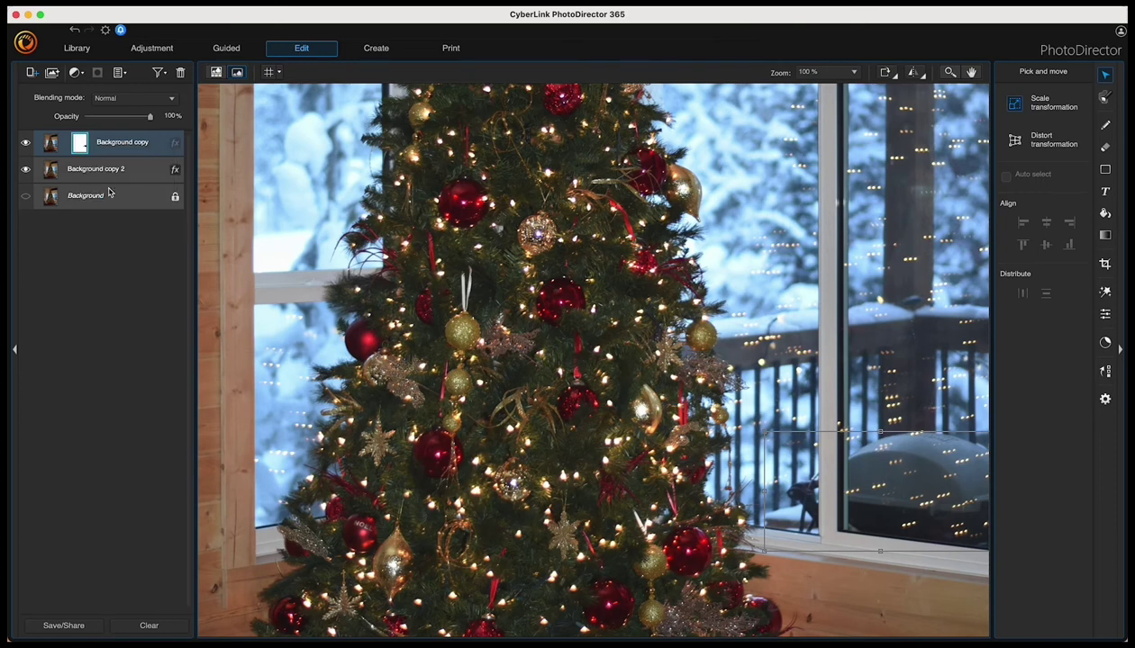
- Move the Background copy 2 layer straight down until its deck railing fills the masked-out grill area
{"action": "left_click", "coordinate": [108, 175]}
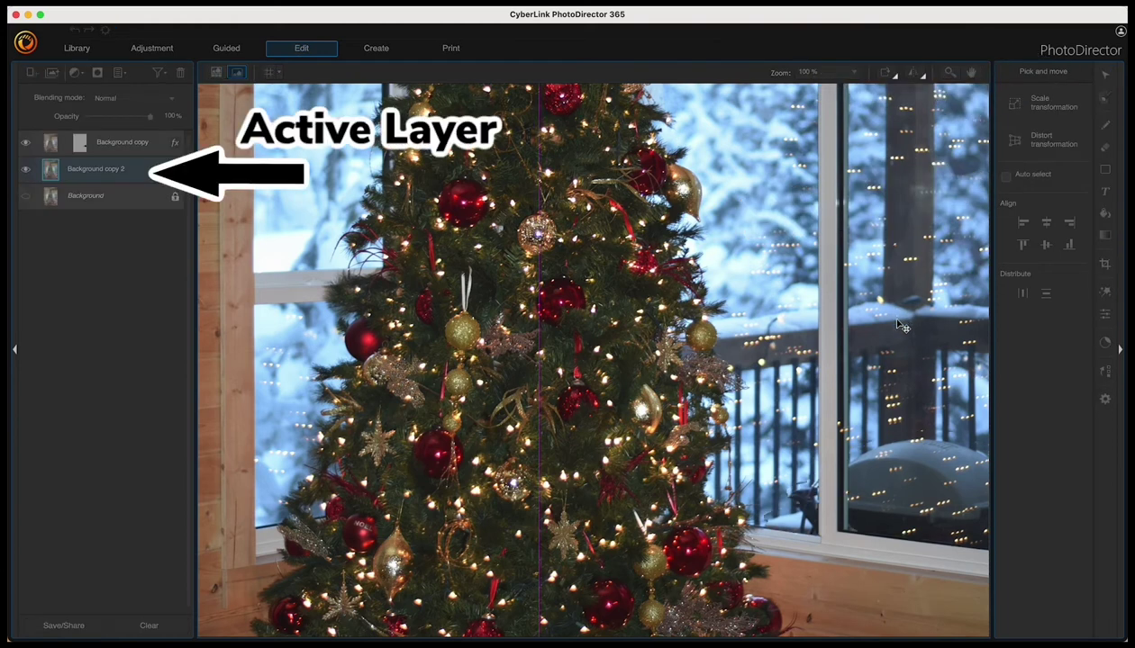
{"action": "left_click_drag", "start_coordinate": [899, 349], "coordinate": [902, 401]}
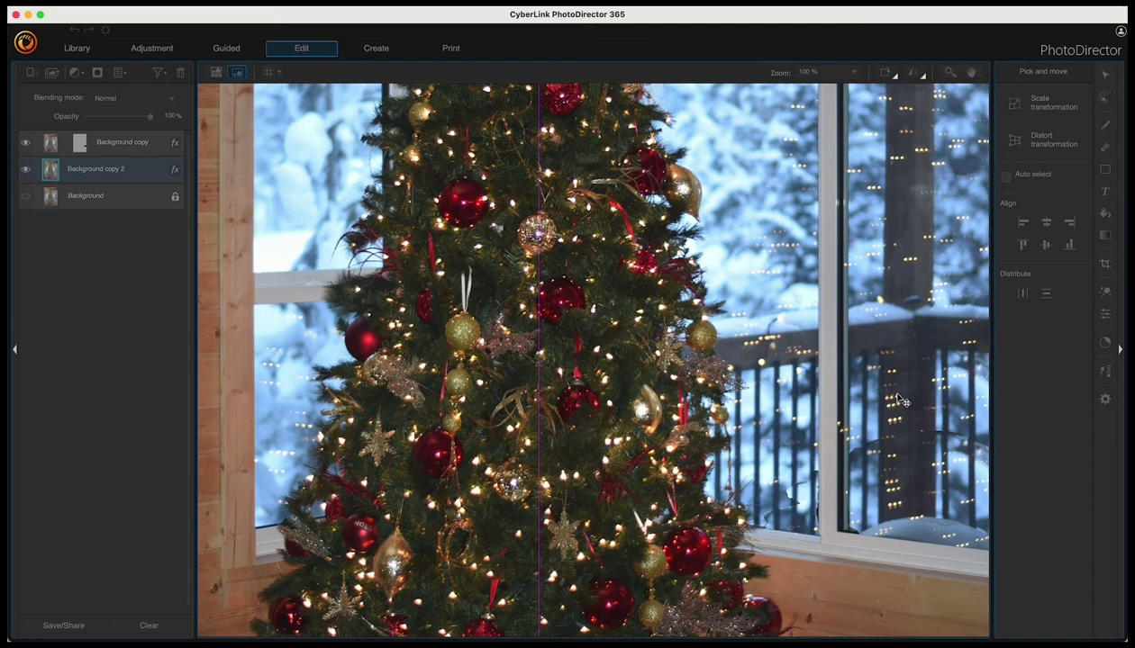
{"action": "left_click_drag", "start_coordinate": [901, 401], "coordinate": [900, 400]}
{"action": "left_click_drag", "start_coordinate": [901, 401], "coordinate": [901, 401]}
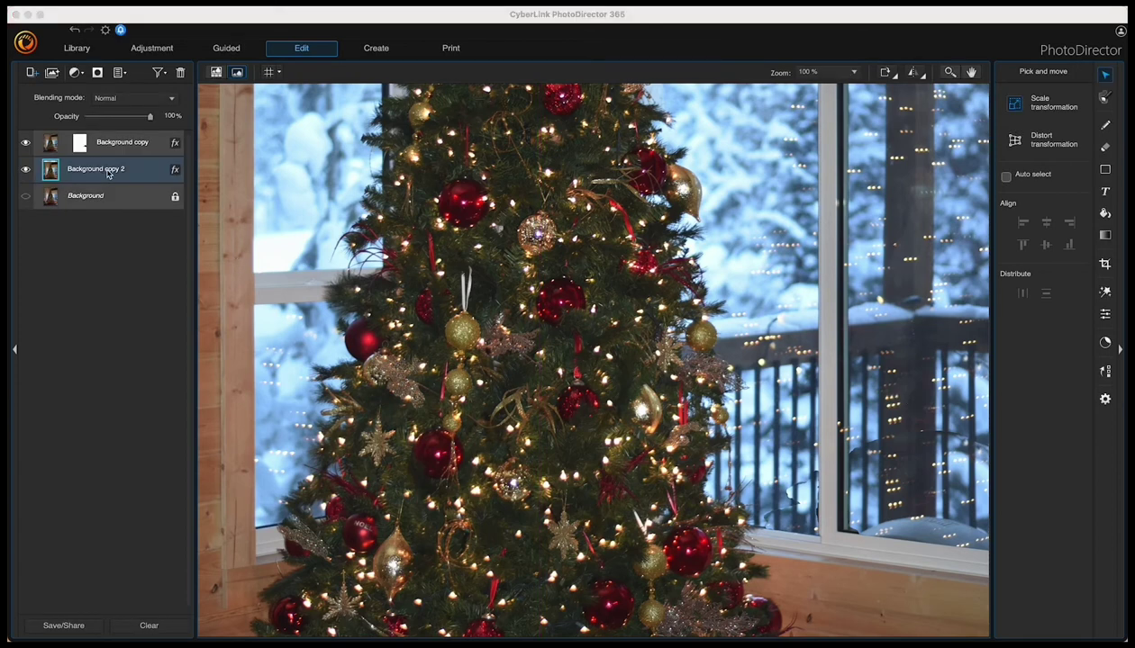
- Duplicate the Background copy and Background copy 2 layers together, and hide the two source layers
{"action": "left_click", "coordinate": [119, 144]}
{"action": "left_click", "coordinate": [115, 171], "text": "shift"}
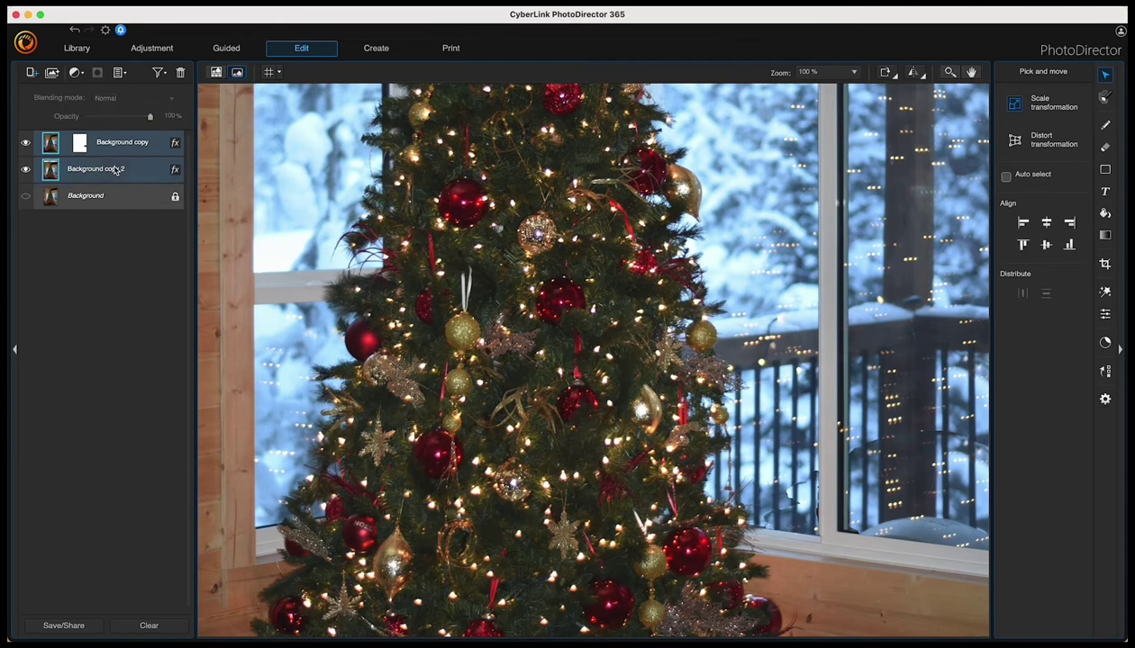
{"action": "right_click", "coordinate": [115, 169]}
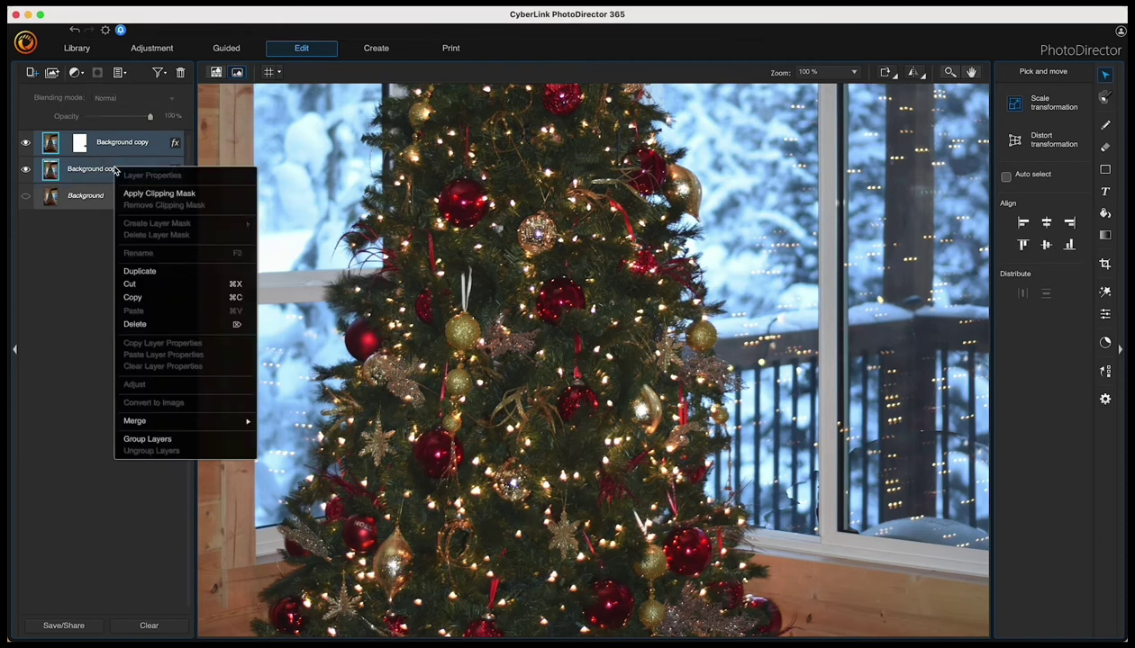
{"action": "left_click", "coordinate": [151, 275]}
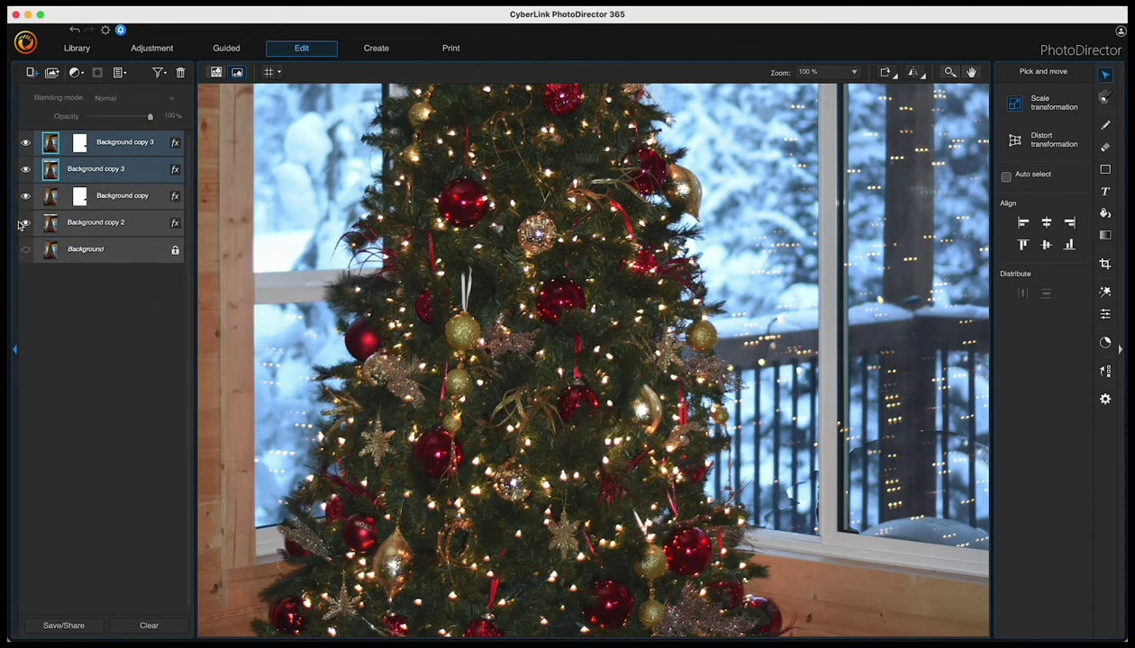
{"action": "left_click", "coordinate": [26, 222]}
{"action": "left_click", "coordinate": [25, 195]}
- Merge the two duplicated Background copy 3 layers into a single layer
{"action": "left_click", "coordinate": [107, 147]}
{"action": "left_click", "coordinate": [117, 171], "text": "shift"}
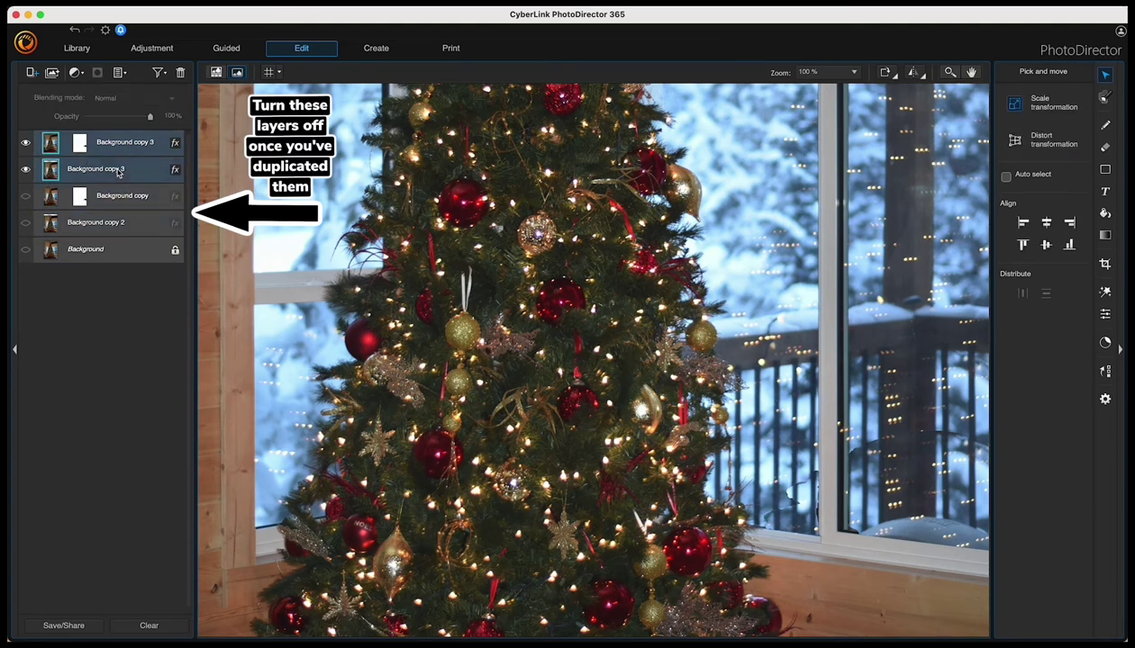
{"action": "right_click", "coordinate": [118, 173]}
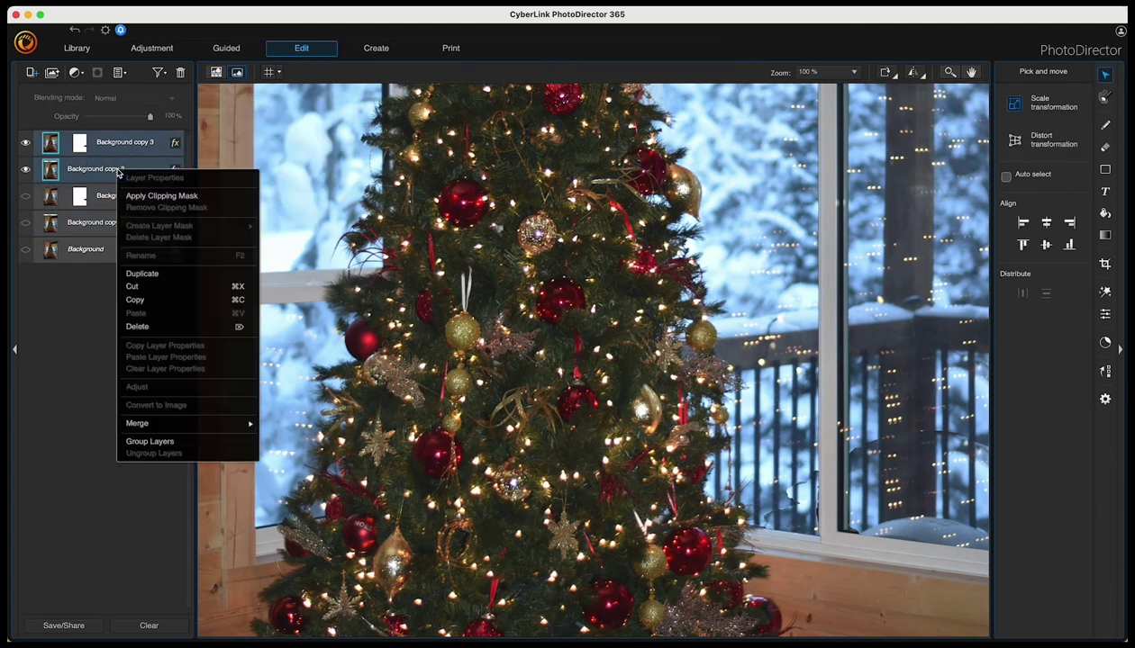
{"action": "mouse_move", "coordinate": [169, 423]}
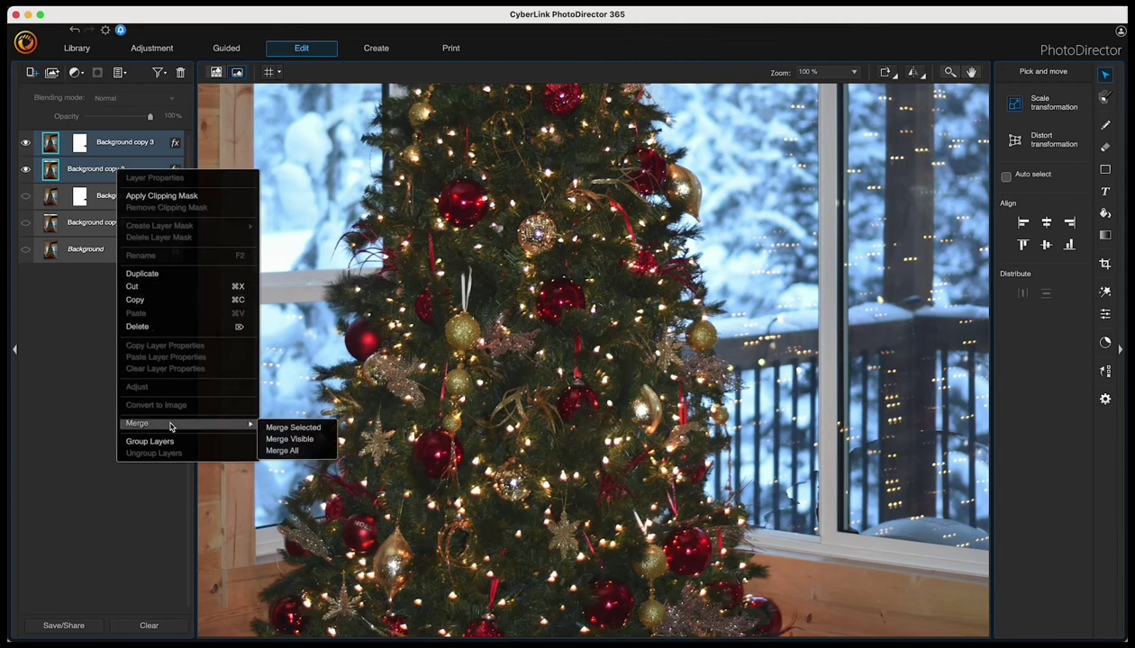
{"action": "left_click", "coordinate": [268, 428]}
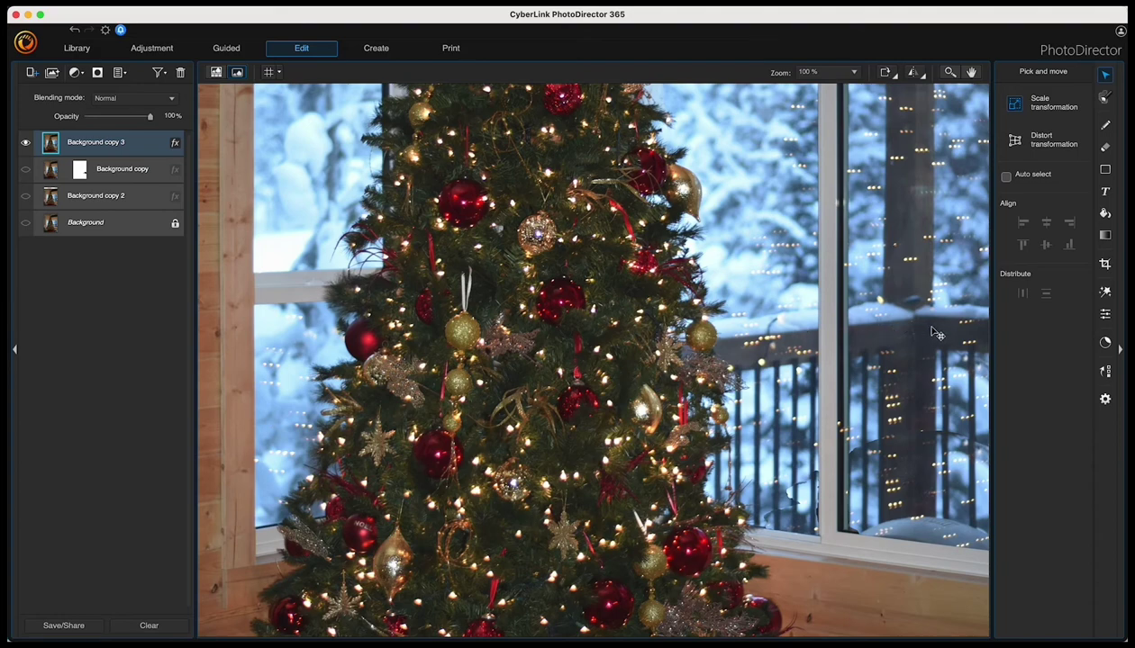
- Use Smart Patch with a size 6 brush to replace the stray mark on the railing near the window frame with the area just below it
{"action": "left_click", "coordinate": [1105, 294]}
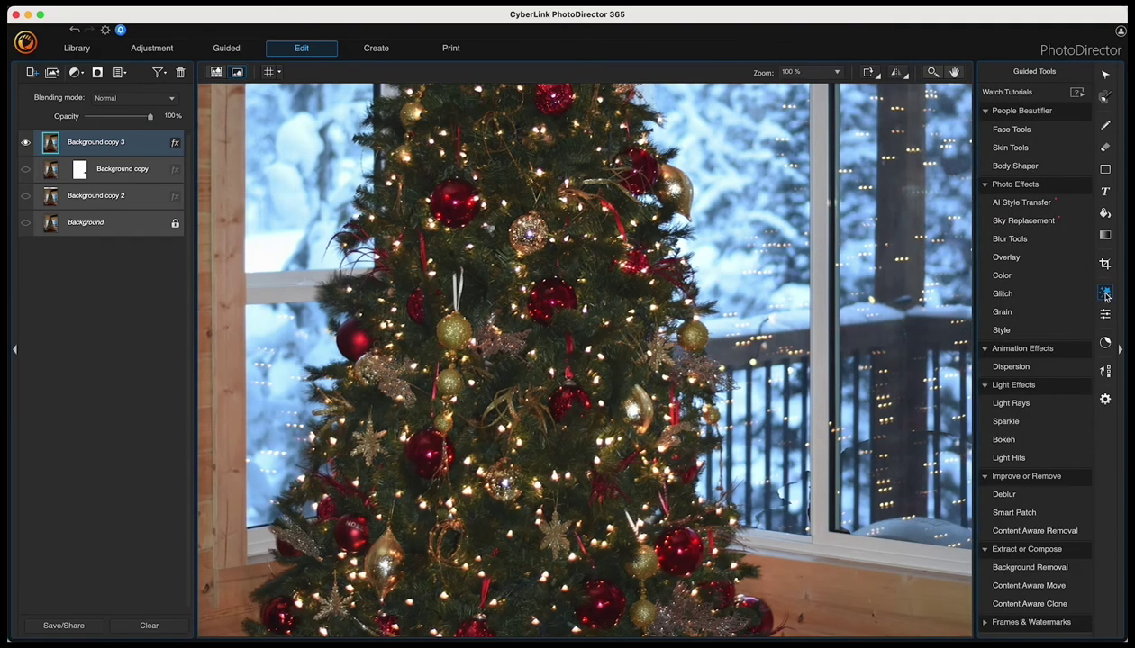
{"action": "left_click", "coordinate": [1015, 512]}
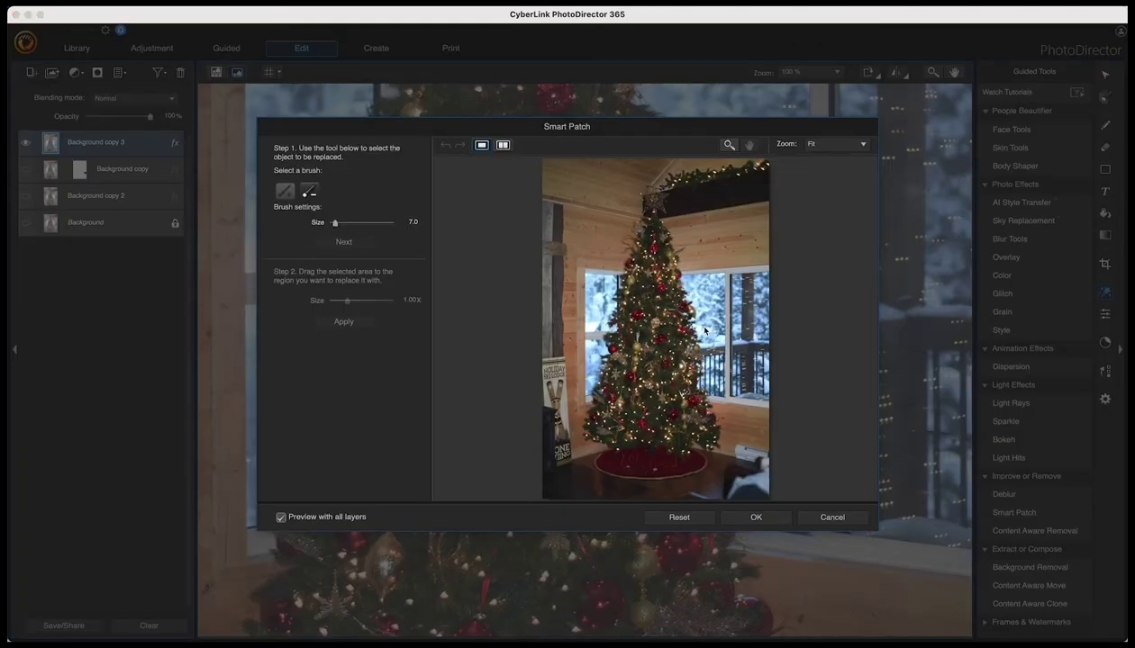
{"action": "left_click", "coordinate": [728, 146]}
{"action": "left_click", "coordinate": [712, 340]}
{"action": "left_click", "coordinate": [712, 339]}
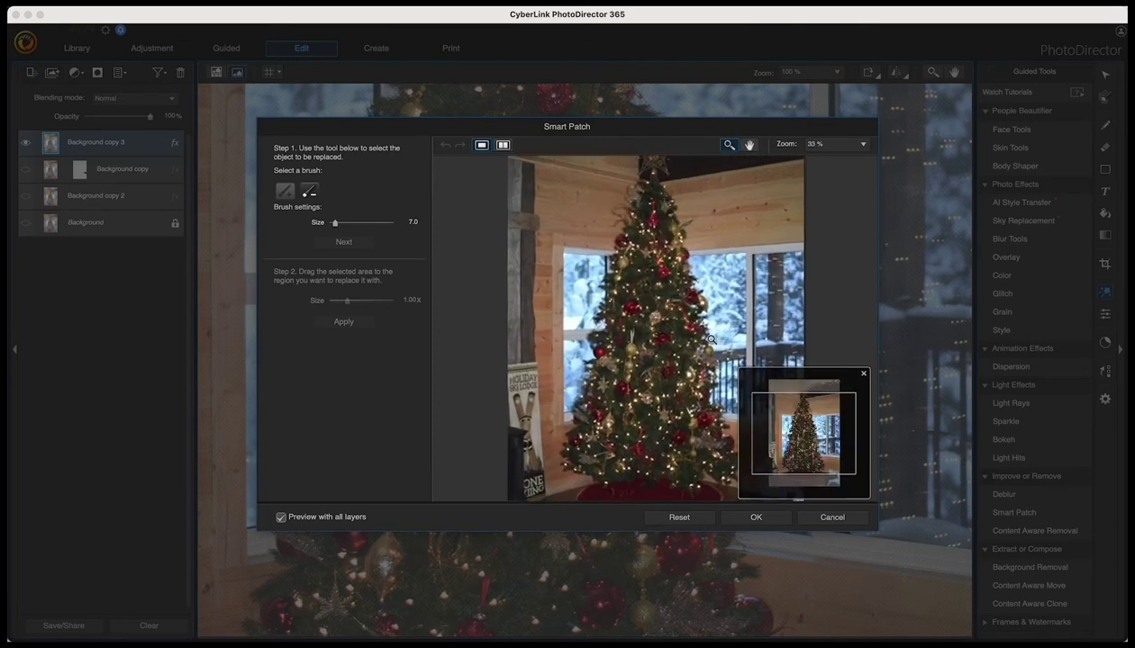
{"action": "left_click", "coordinate": [712, 340]}
{"action": "left_click", "coordinate": [711, 340]}
{"action": "left_click", "coordinate": [712, 340]}
{"action": "left_click_drag", "start_coordinate": [813, 433], "coordinate": [841, 449]}
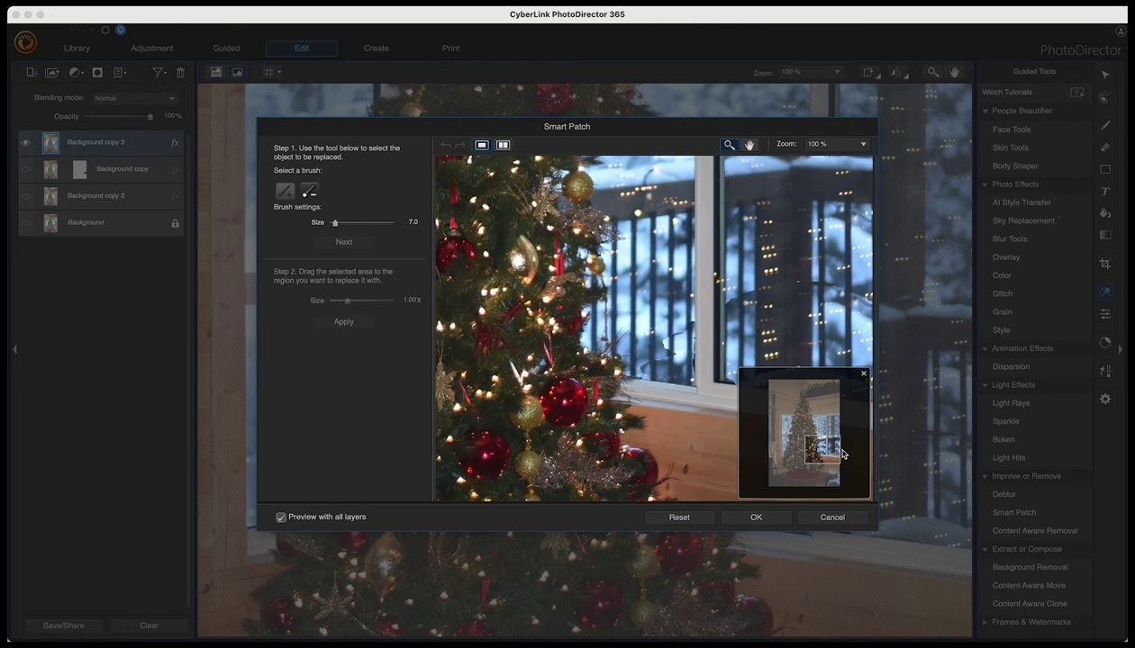
{"action": "left_click", "coordinate": [863, 373]}
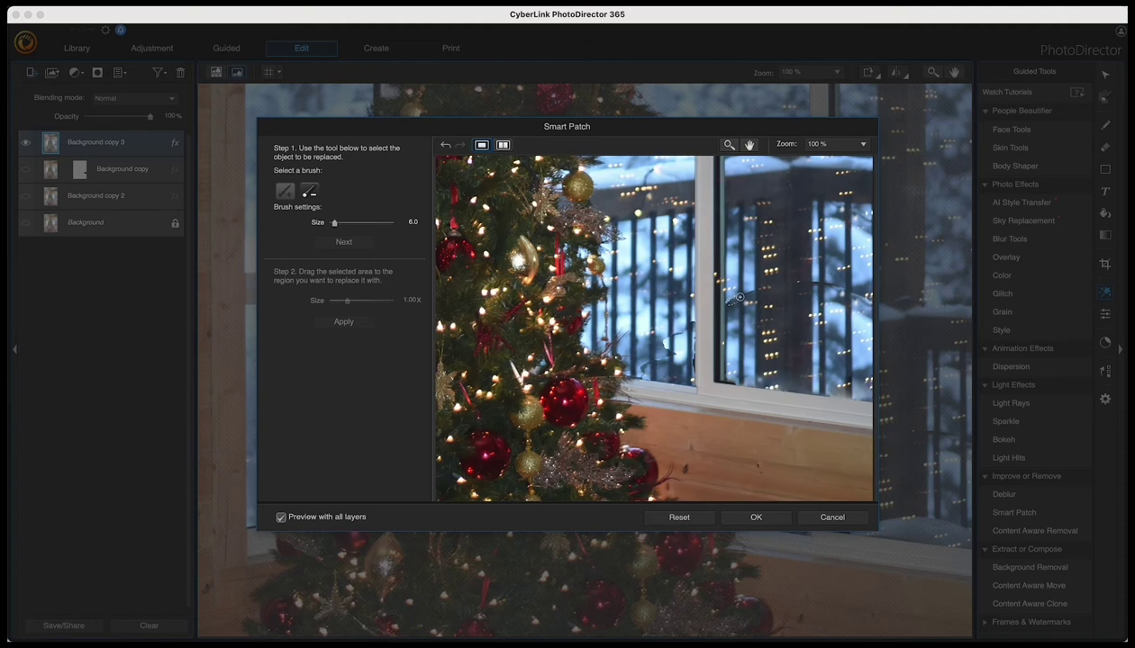
{"action": "left_click_drag", "start_coordinate": [740, 297], "coordinate": [752, 291]}
{"action": "left_click", "coordinate": [352, 244]}
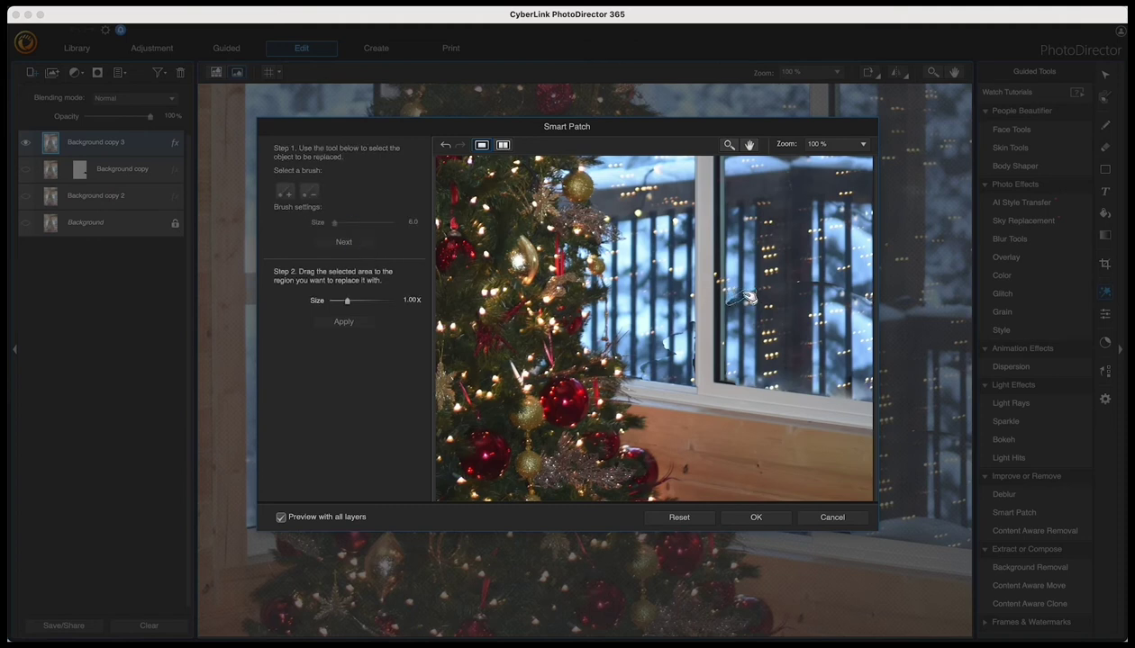
{"action": "mouse_move", "coordinate": [745, 299]}
{"action": "left_mouse_down"}
{"action": "mouse_move", "coordinate": [751, 287]}
{"action": "mouse_move", "coordinate": [751, 320]}
{"action": "left_mouse_up"}
{"action": "left_click_drag", "start_coordinate": [751, 320], "coordinate": [751, 320]}
{"action": "left_click", "coordinate": [333, 324]}
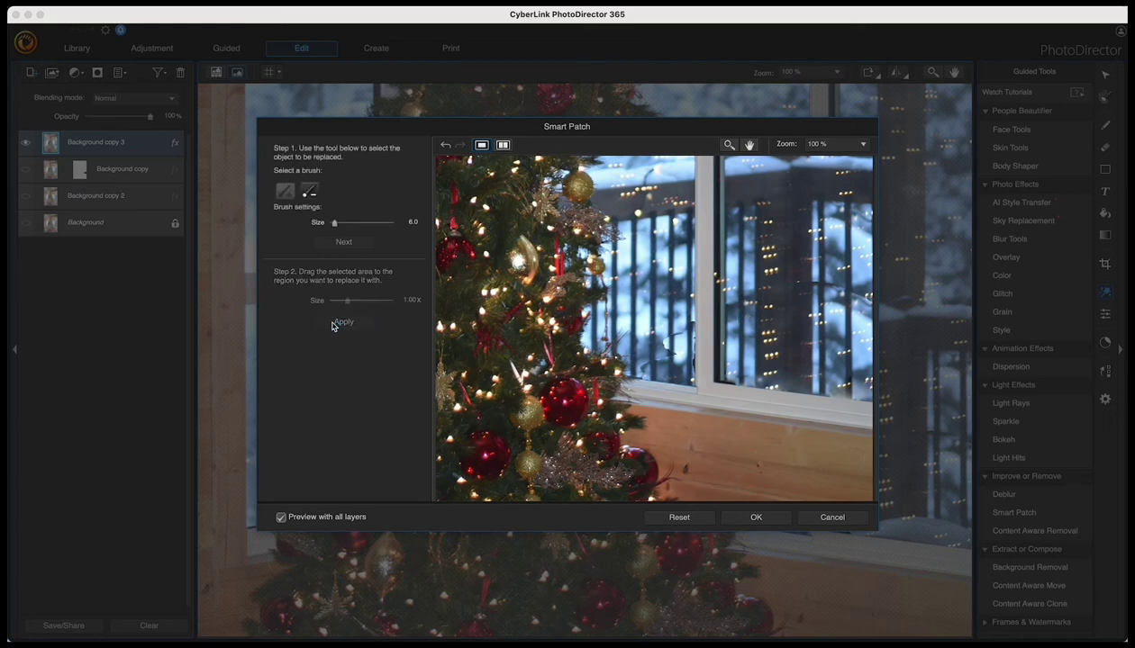
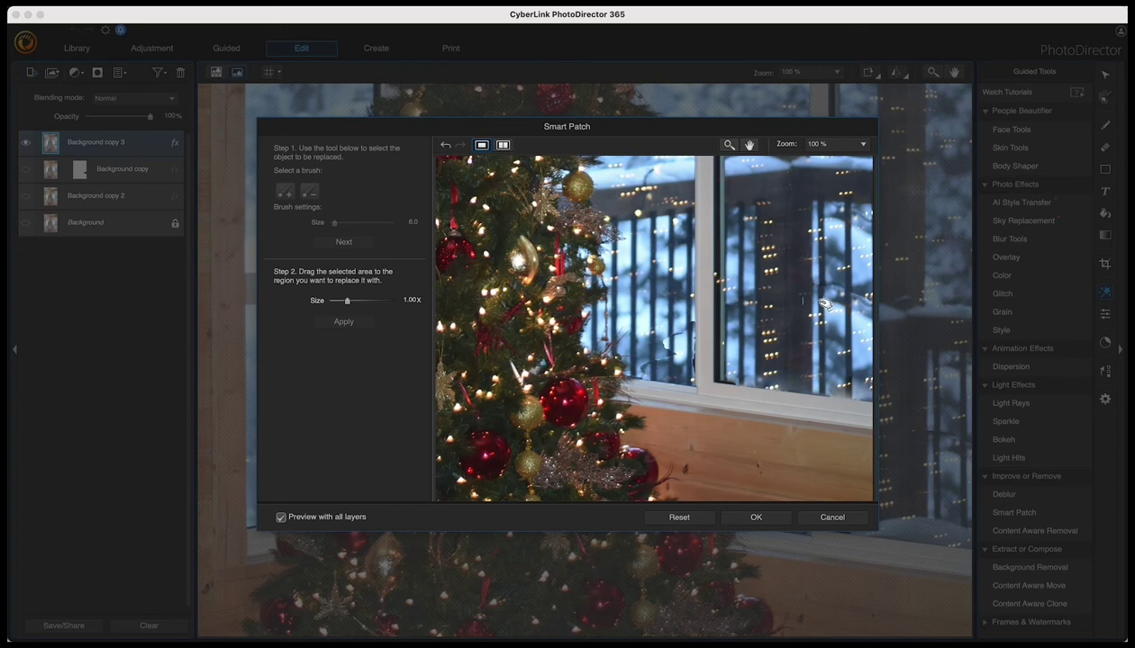
- Apply Smart Patch to the stray marks on the railing in the right window pane, replacing them with clean nearby areas
{"action": "left_click", "coordinate": [346, 322]}
{"action": "left_click_drag", "start_coordinate": [834, 282], "coordinate": [846, 303]}
{"action": "left_click", "coordinate": [344, 243]}
{"action": "left_click", "coordinate": [349, 323]}
{"action": "left_click", "coordinate": [349, 323]}
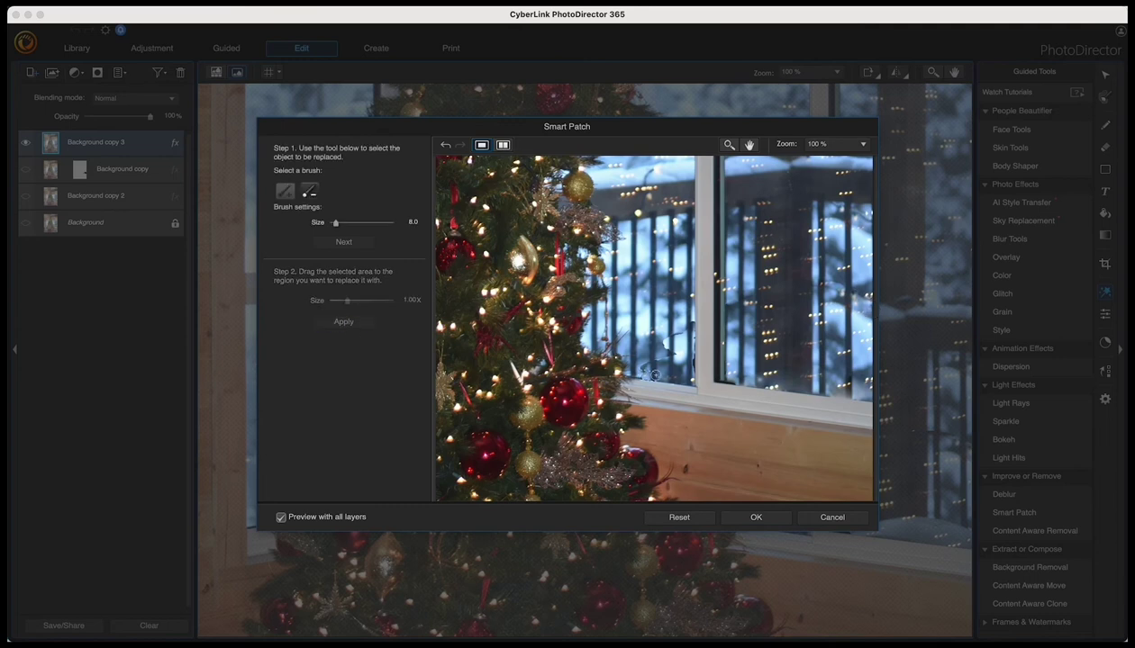
- Patch the dark marks low on the railing in the left window pane, using brush sizes 8 and 6
{"action": "left_click", "coordinate": [344, 243]}
{"action": "mouse_move", "coordinate": [653, 375]}
{"action": "left_mouse_down"}
{"action": "mouse_move", "coordinate": [637, 358]}
{"action": "mouse_move", "coordinate": [677, 373]}
{"action": "mouse_move", "coordinate": [680, 341]}
{"action": "mouse_move", "coordinate": [661, 344]}
{"action": "left_mouse_up"}
{"action": "left_click", "coordinate": [347, 323]}
{"action": "scroll", "coordinate": [661, 333], "scroll_direction": "down", "scroll_amount": 1}
{"action": "left_click", "coordinate": [344, 242]}
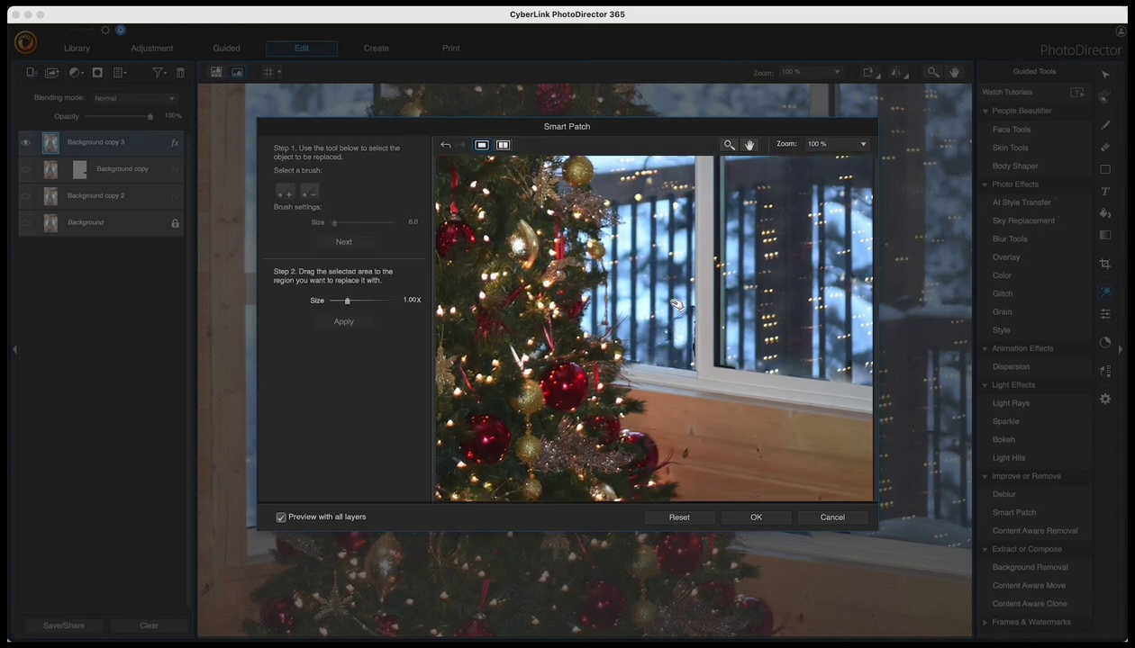
{"action": "left_click", "coordinate": [344, 322]}
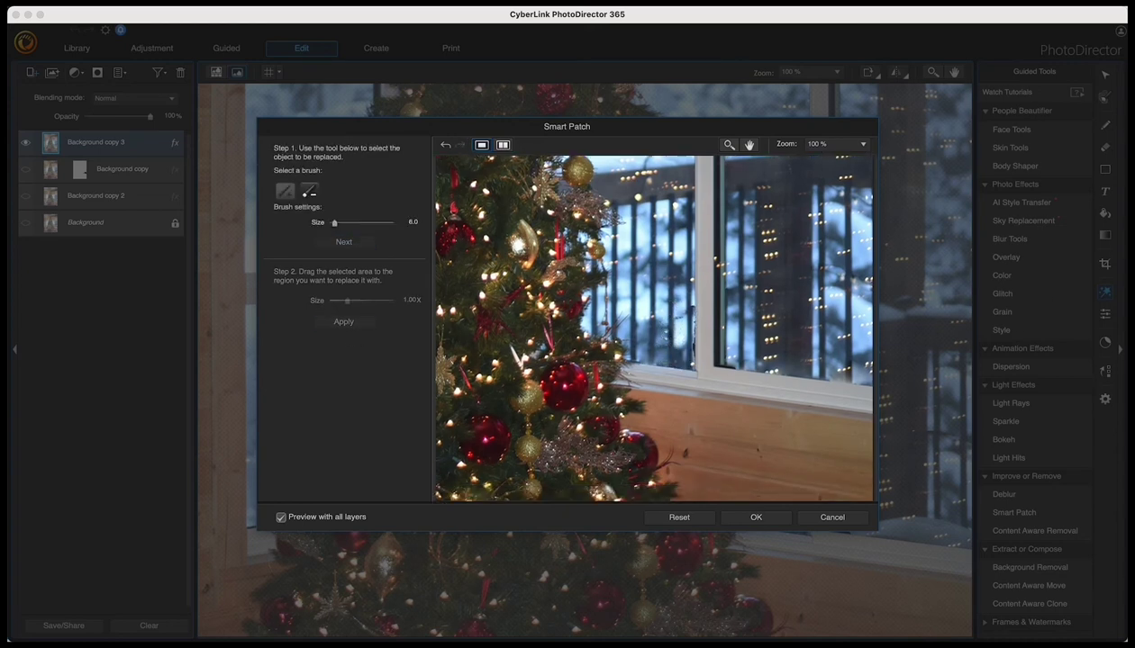
- Patch the dark blemish along the left edge of the white vertical window frame with the size 6 brush
{"action": "left_click", "coordinate": [361, 245]}
{"action": "left_click", "coordinate": [344, 322]}
{"action": "scroll", "coordinate": [681, 330], "scroll_direction": "up", "scroll_amount": 2}
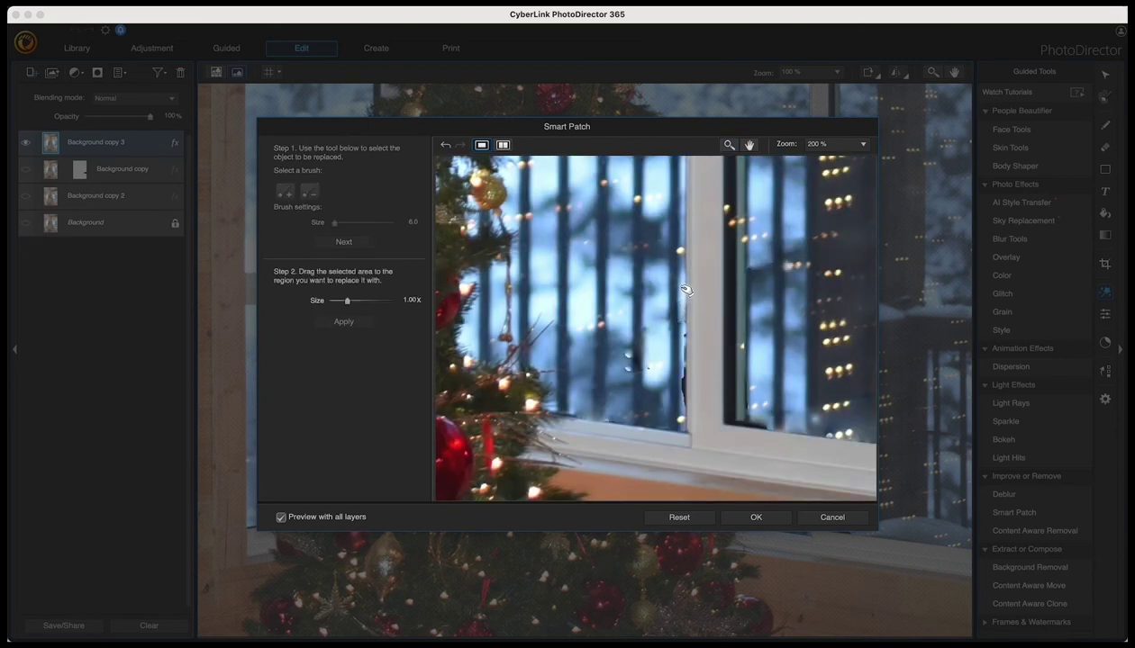
{"action": "left_click", "coordinate": [343, 241]}
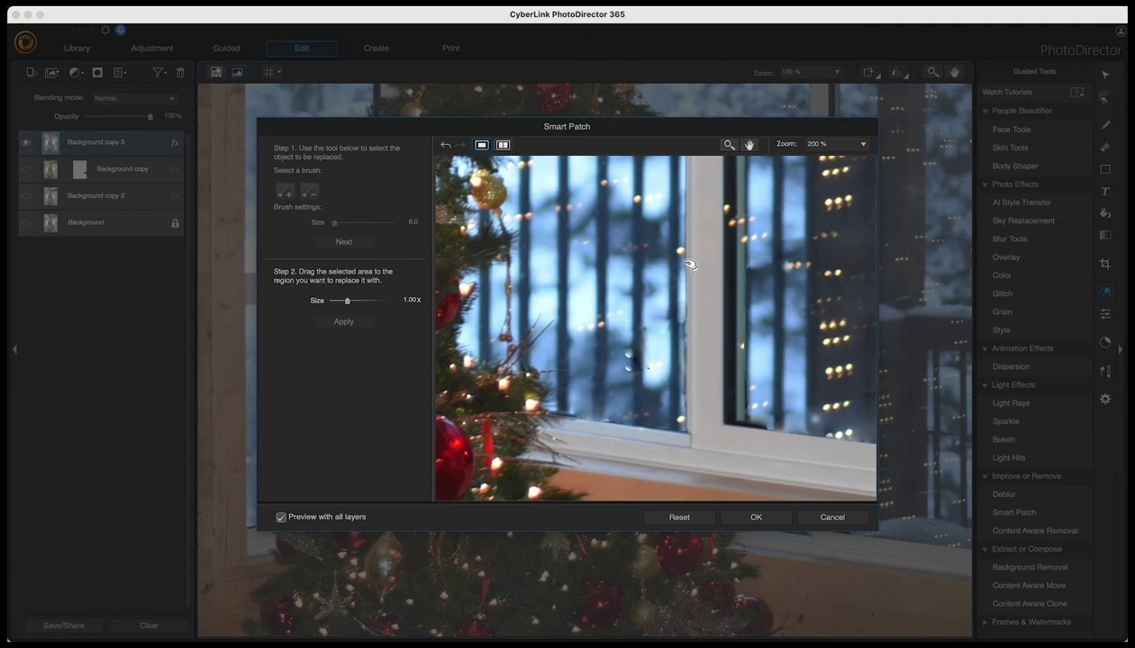
{"action": "left_click", "coordinate": [345, 321]}
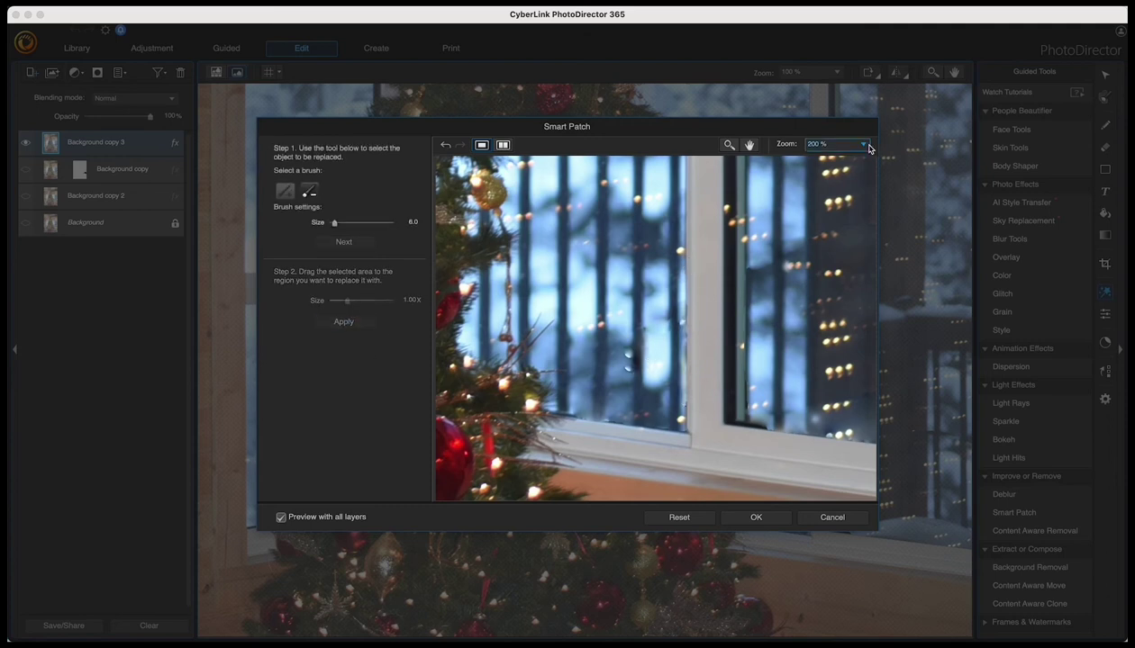
- Patch the small mark beside the dark inner frame of the right pane, and accept the Smart Patch edits
{"action": "mouse_move", "coordinate": [743, 382]}
{"action": "left_mouse_down"}
{"action": "mouse_move", "coordinate": [751, 415]}
{"action": "mouse_move", "coordinate": [748, 369]}
{"action": "left_mouse_up"}
{"action": "left_click", "coordinate": [344, 242]}
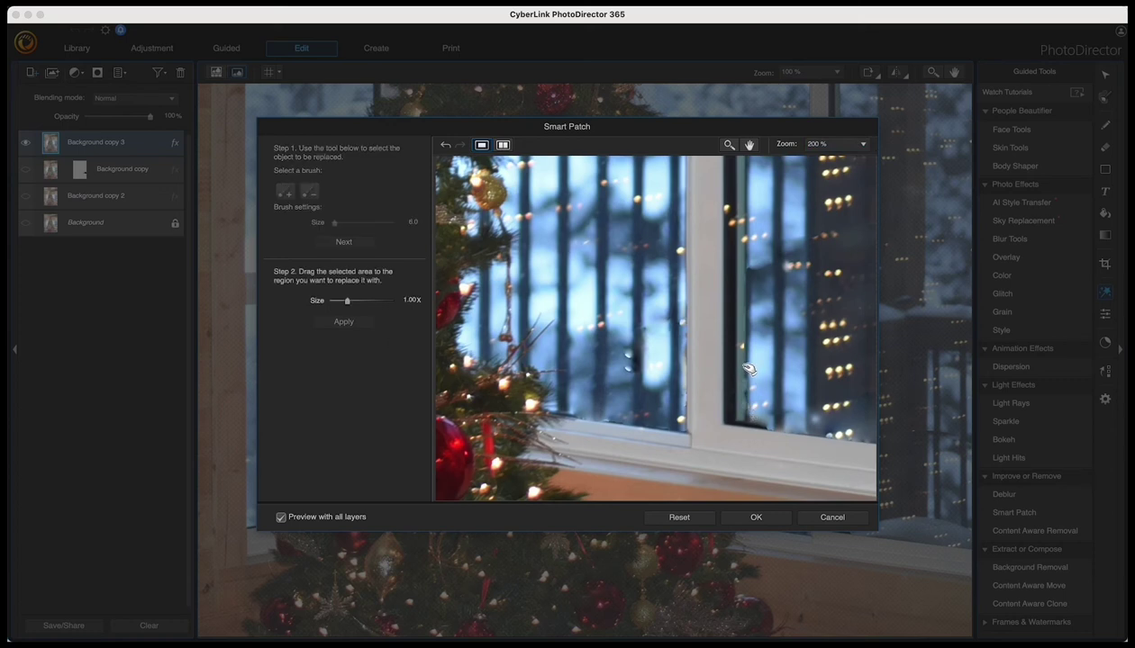
{"action": "left_click", "coordinate": [342, 322]}
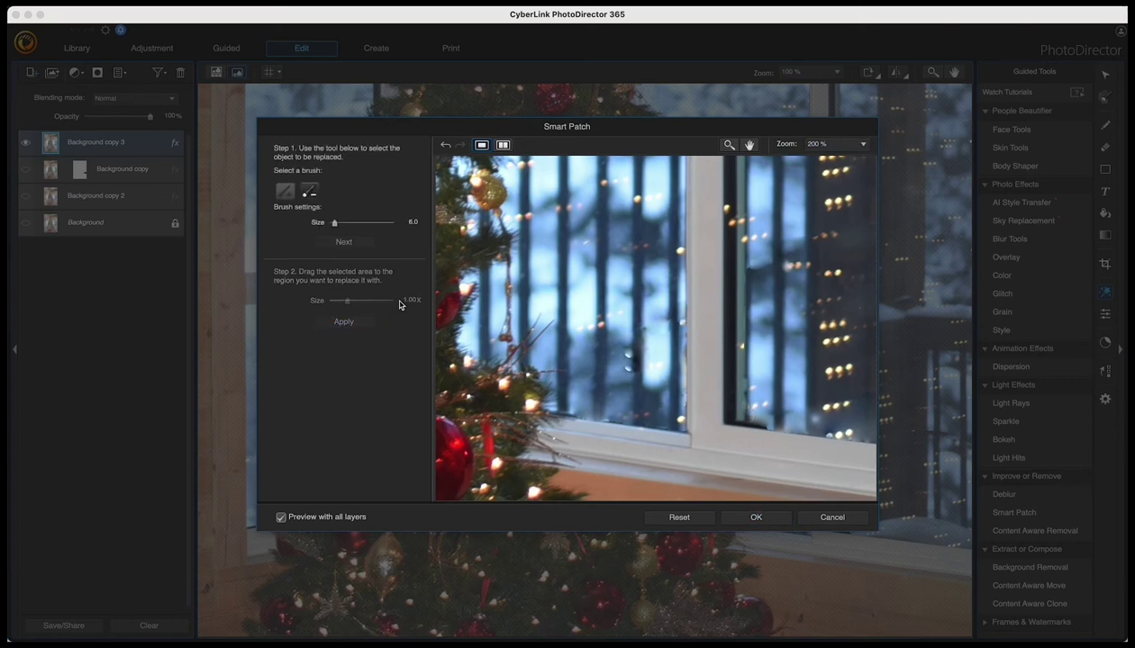
{"action": "left_click", "coordinate": [823, 145]}
{"action": "left_click", "coordinate": [821, 163]}
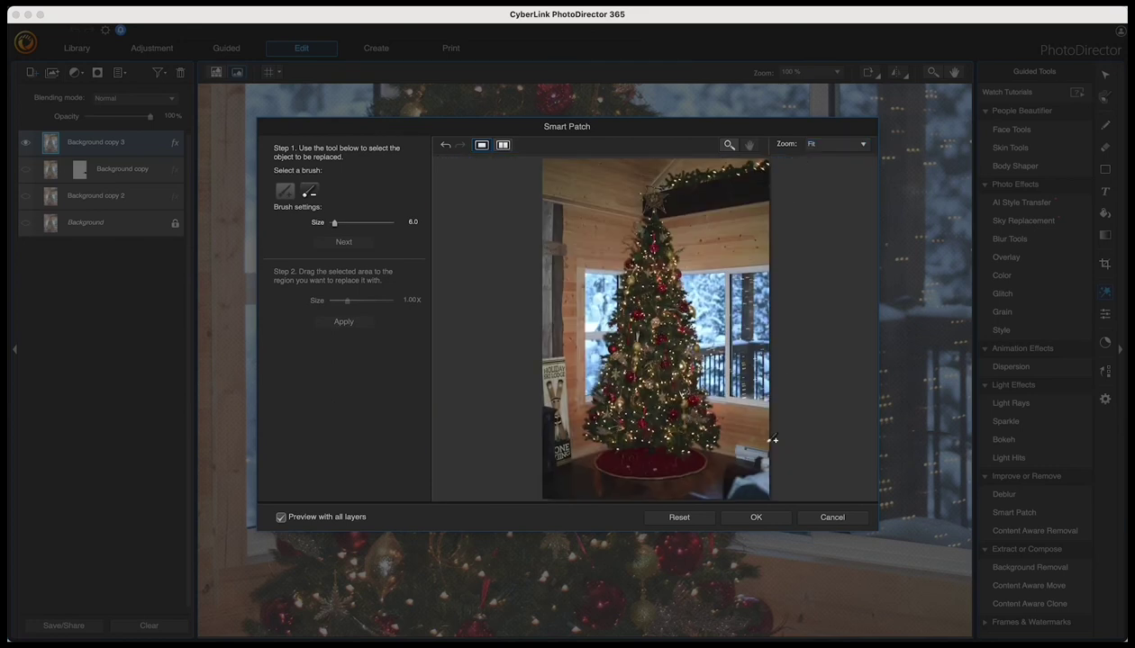
{"action": "left_click", "coordinate": [770, 519]}
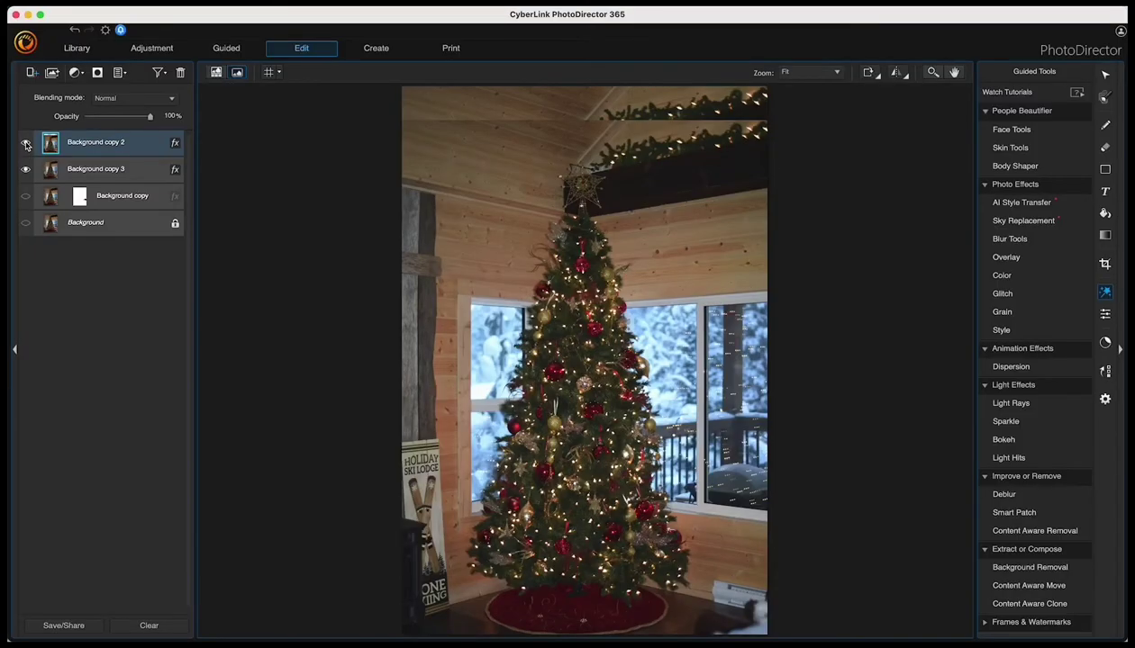
- Toggle the visibility of the Background copy 2 layer to compare the photo before and after the grill removal
{"action": "left_click", "coordinate": [26, 145]}
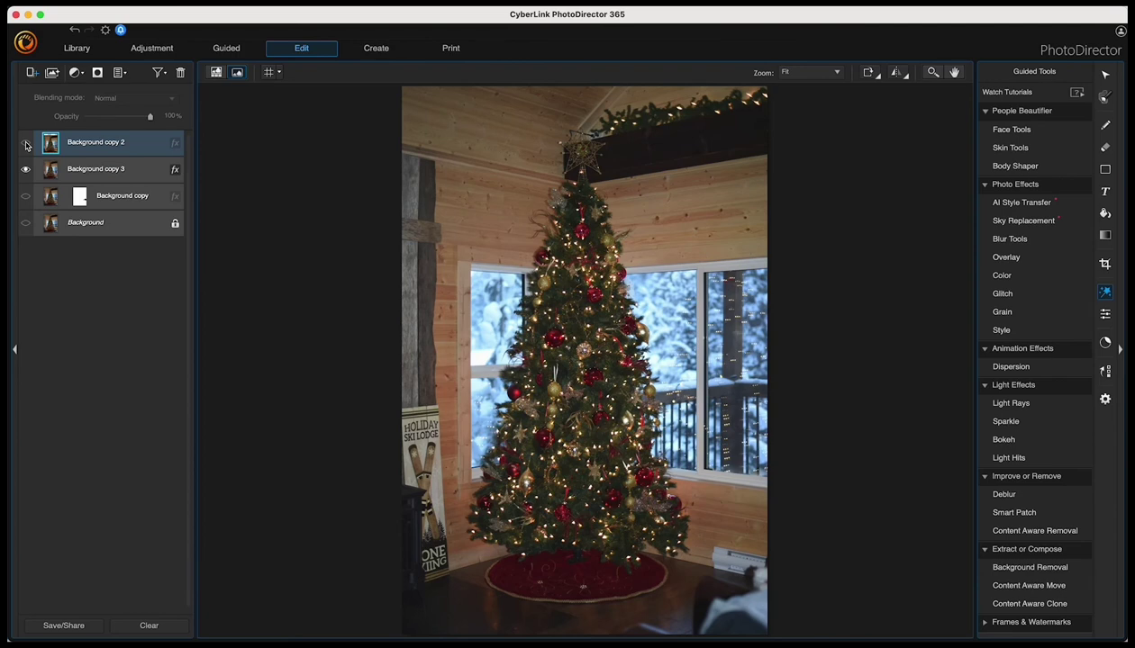
{"action": "left_click", "coordinate": [26, 145]}
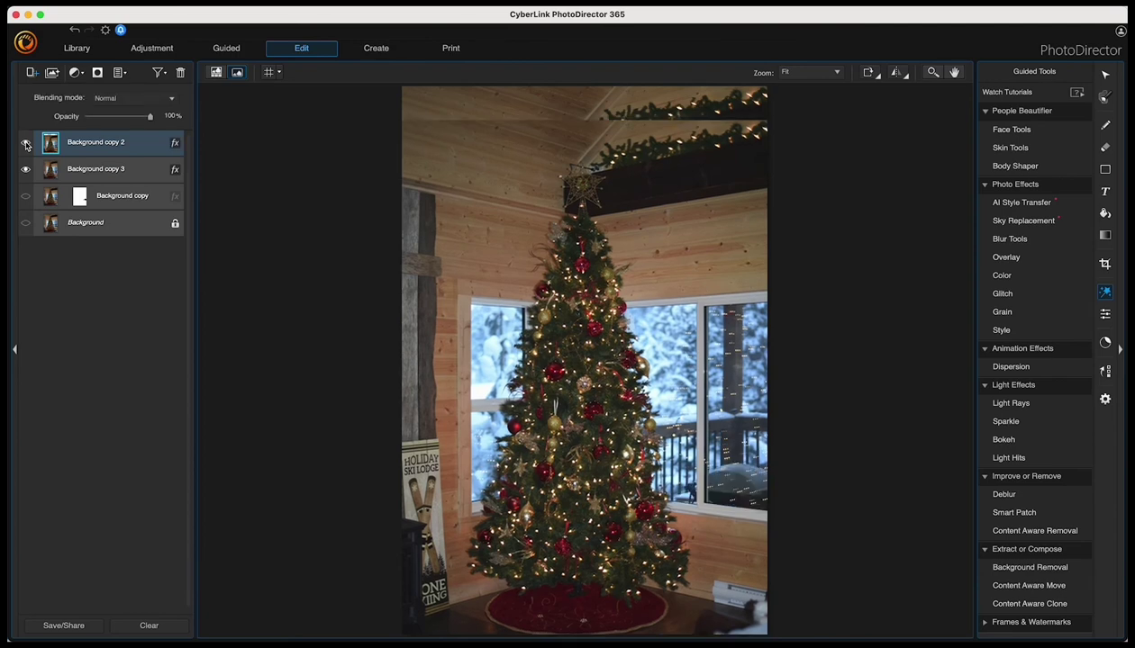
{"action": "left_click", "coordinate": [26, 145]}
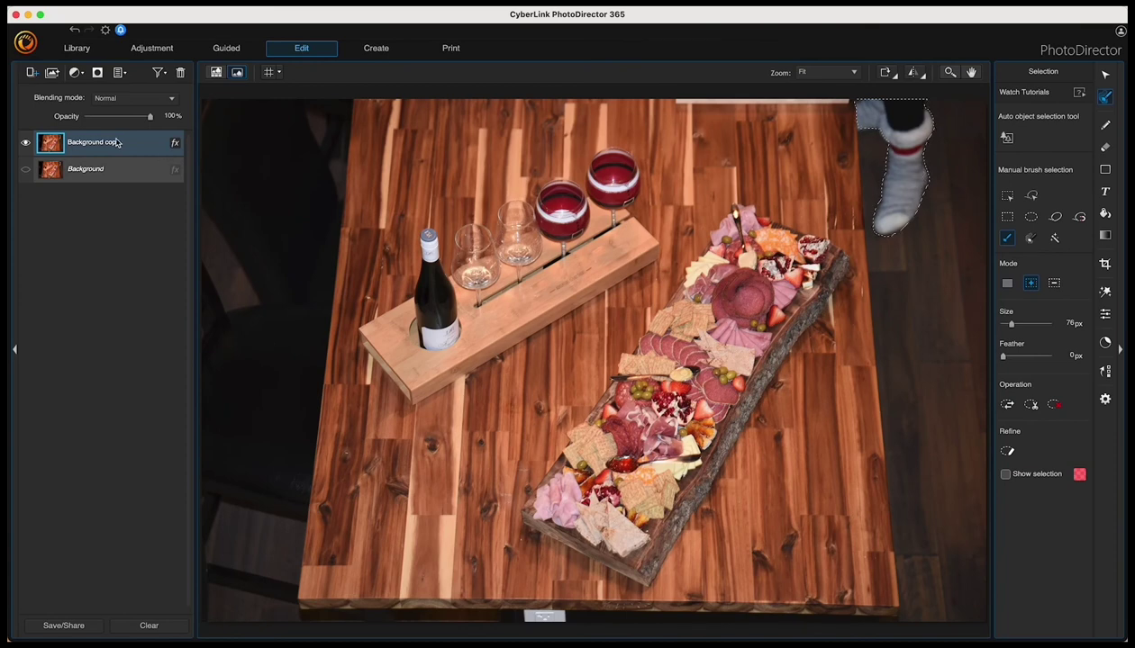
- Create a layer mask on Background copy from the sock selection and invert it so the leg is hidden
{"action": "left_click", "coordinate": [99, 74]}
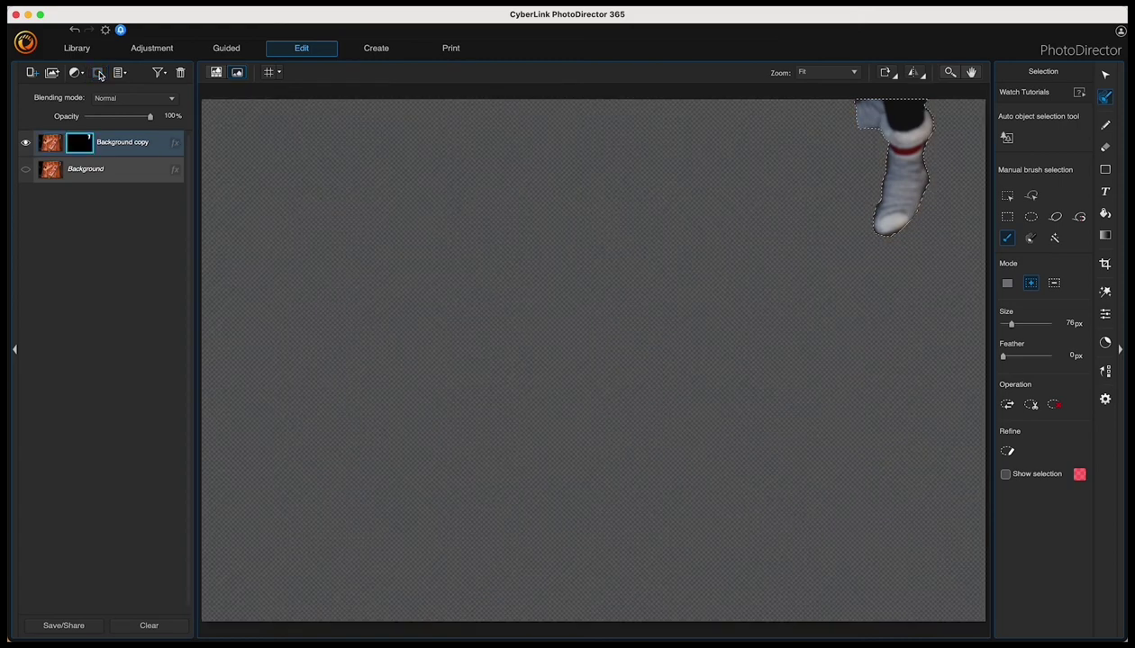
{"action": "right_click", "coordinate": [84, 146]}
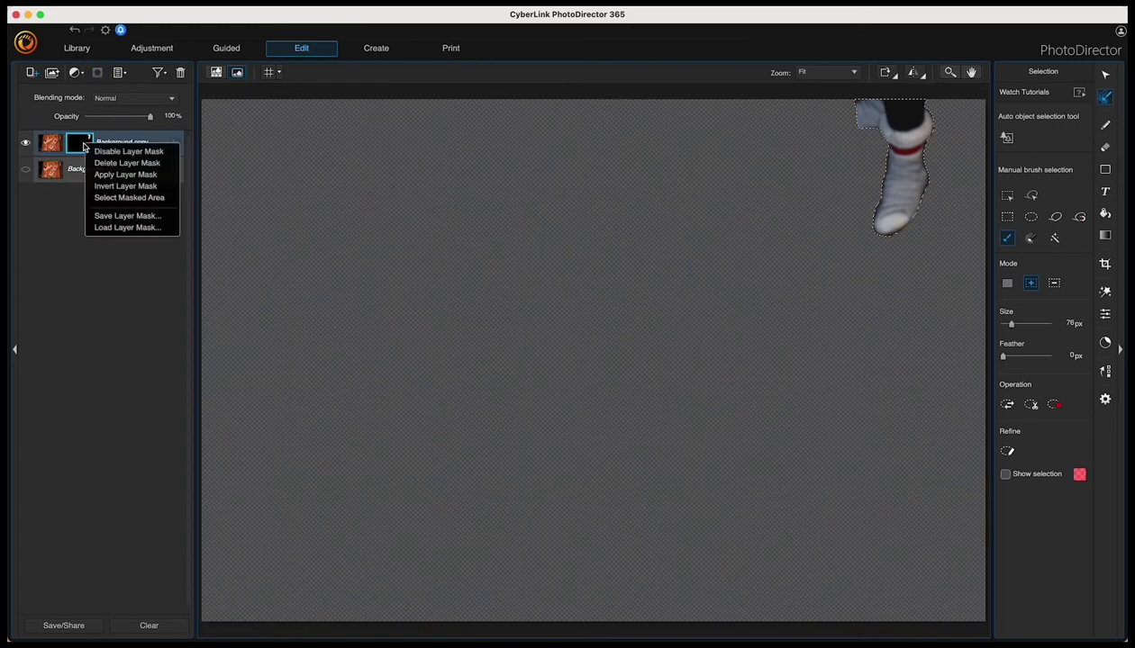
{"action": "left_click", "coordinate": [101, 186]}
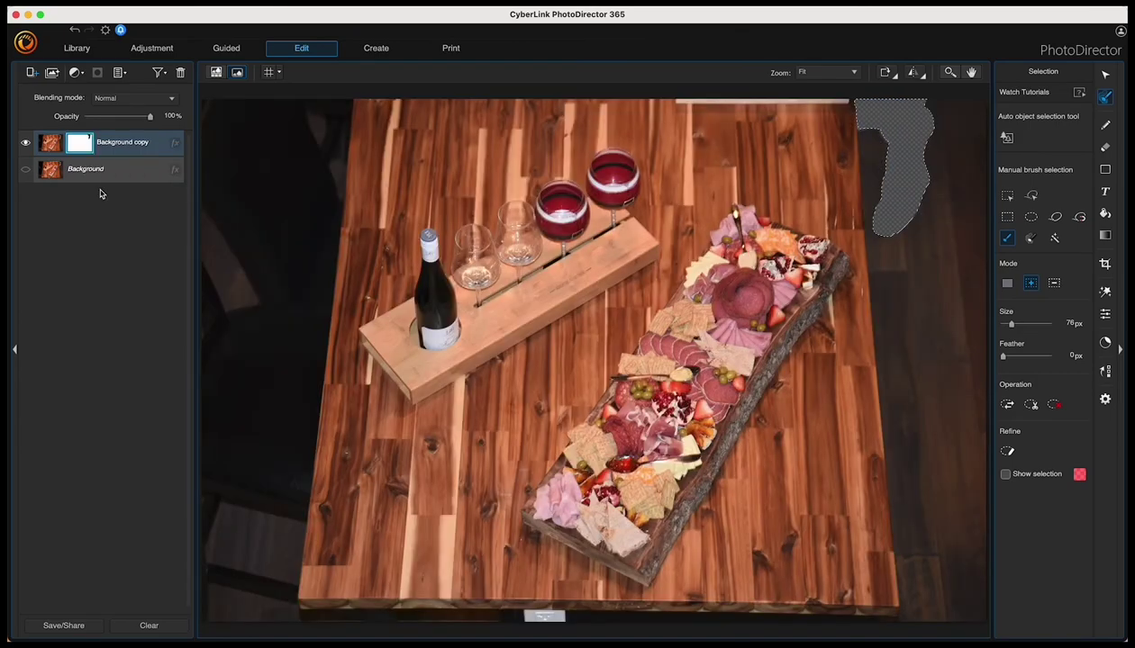
- Duplicate the Background layer, make the copy visible, and move it up until its dark floor fills the masked-out sock area
{"action": "left_click", "coordinate": [100, 171]}
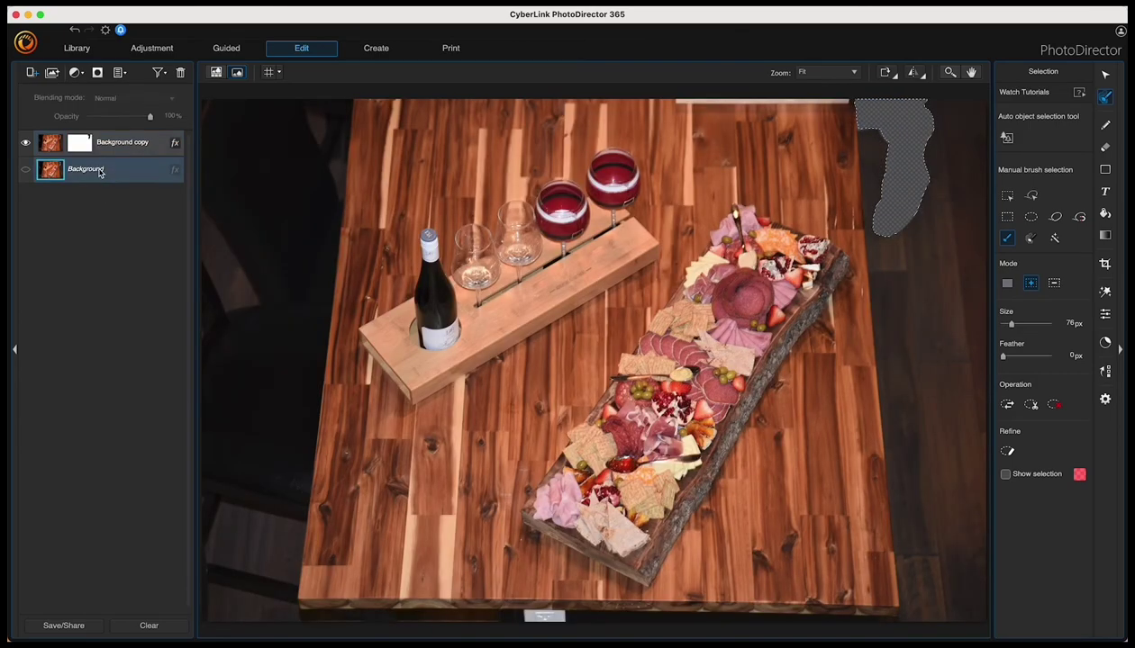
{"action": "right_click", "coordinate": [100, 172]}
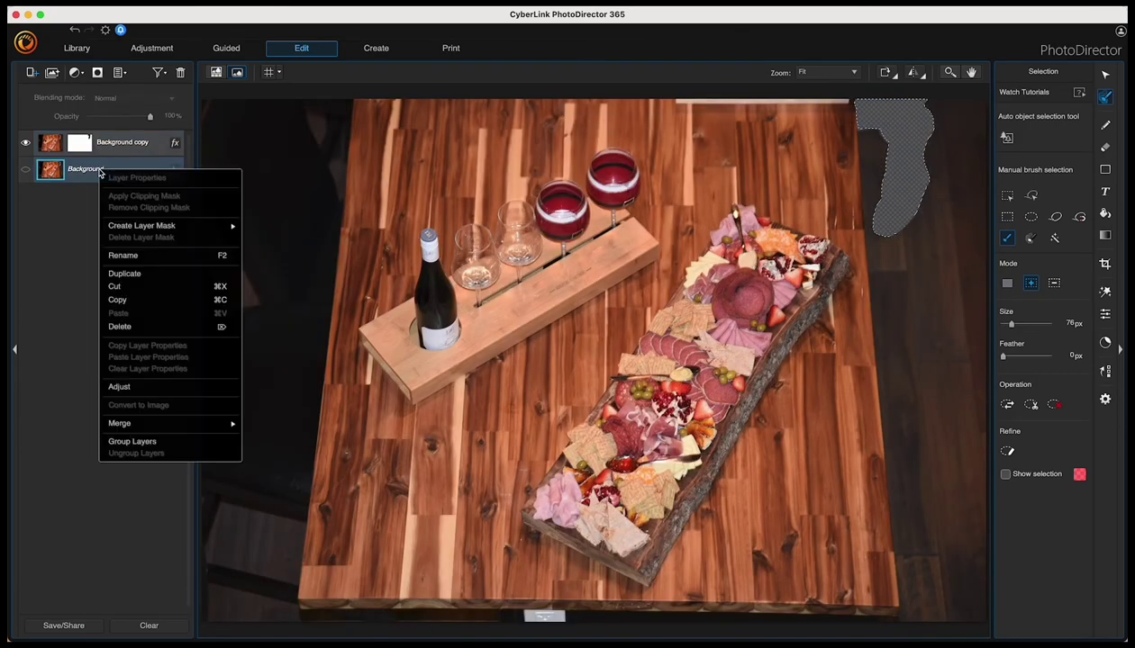
{"action": "left_click", "coordinate": [135, 274]}
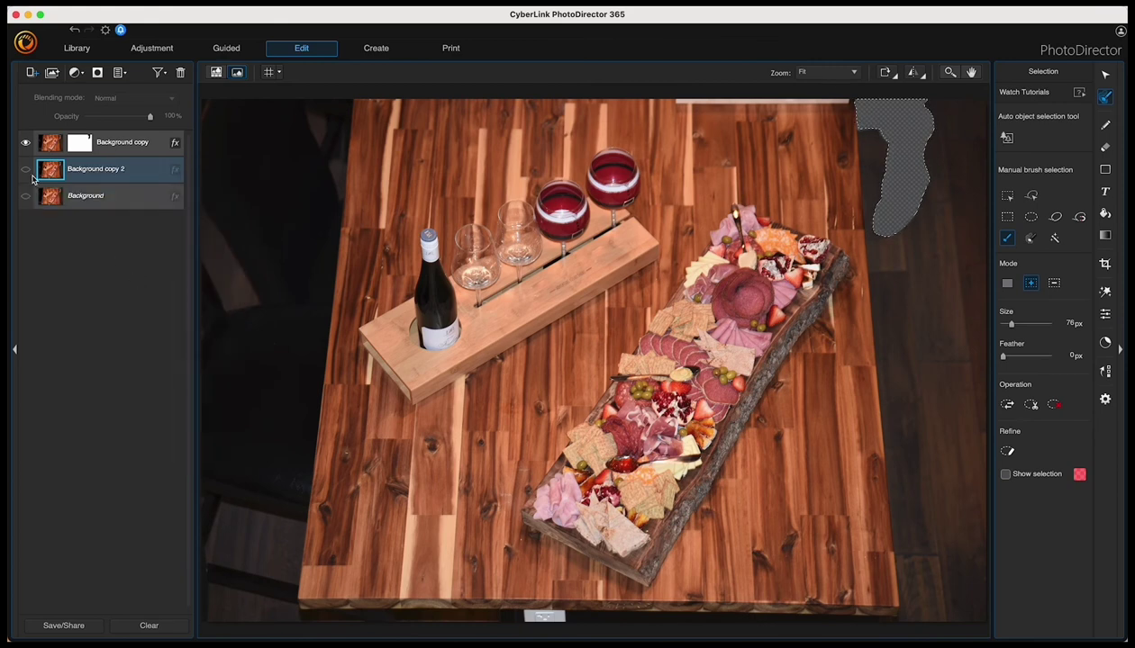
{"action": "left_click", "coordinate": [26, 171]}
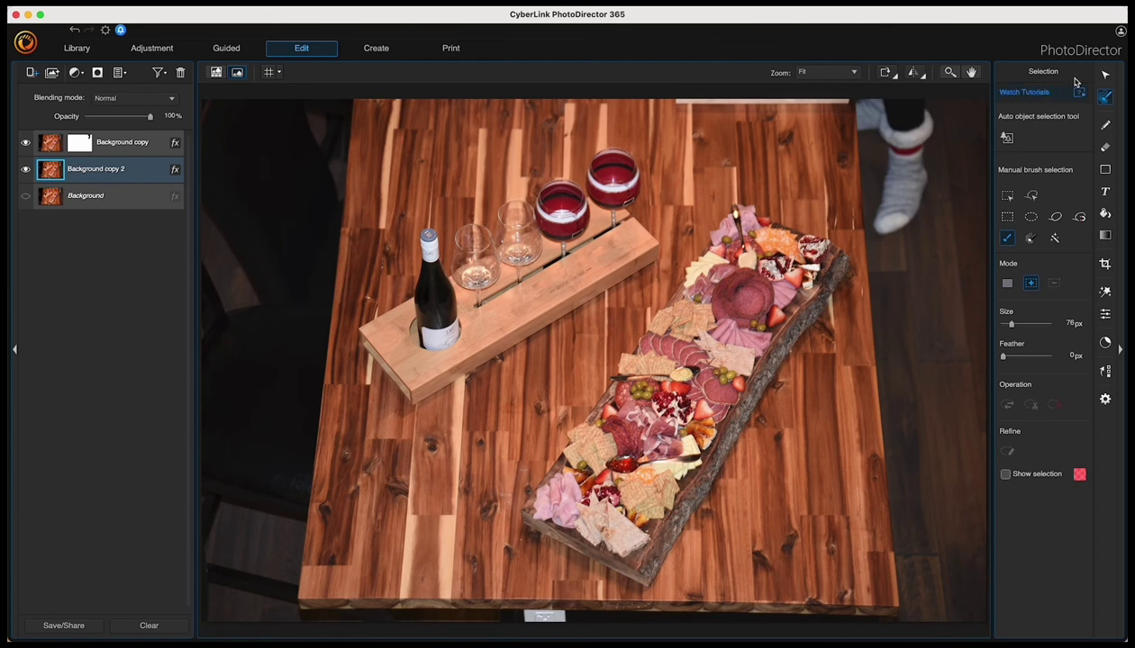
{"action": "left_click", "coordinate": [1104, 74]}
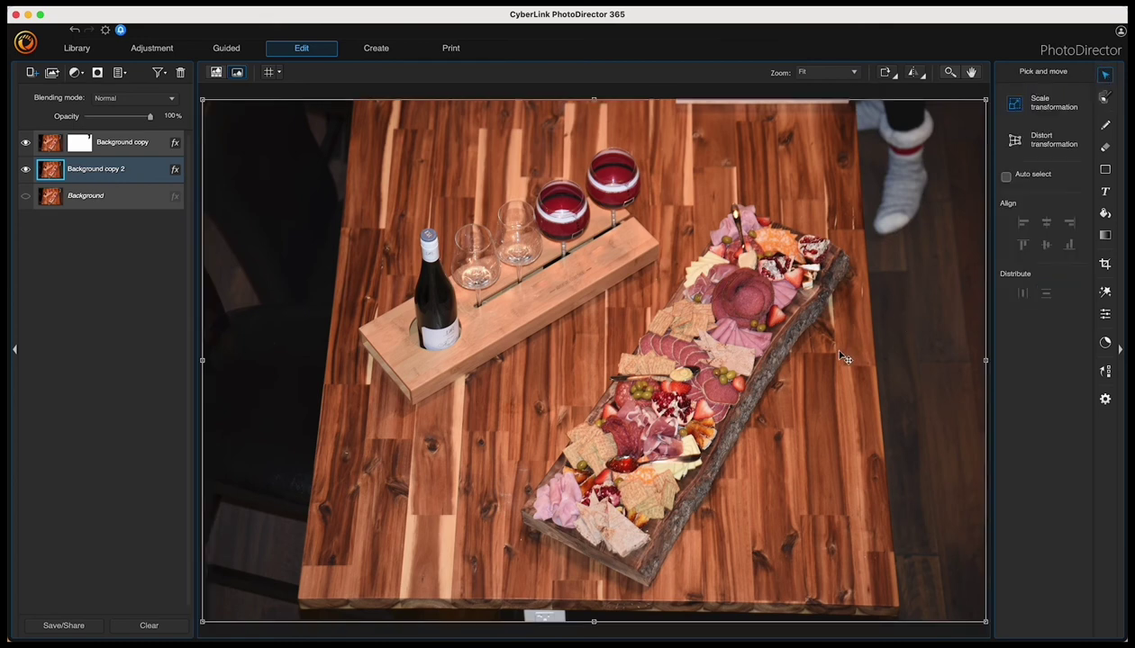
{"action": "left_click_drag", "start_coordinate": [843, 358], "coordinate": [834, 222]}
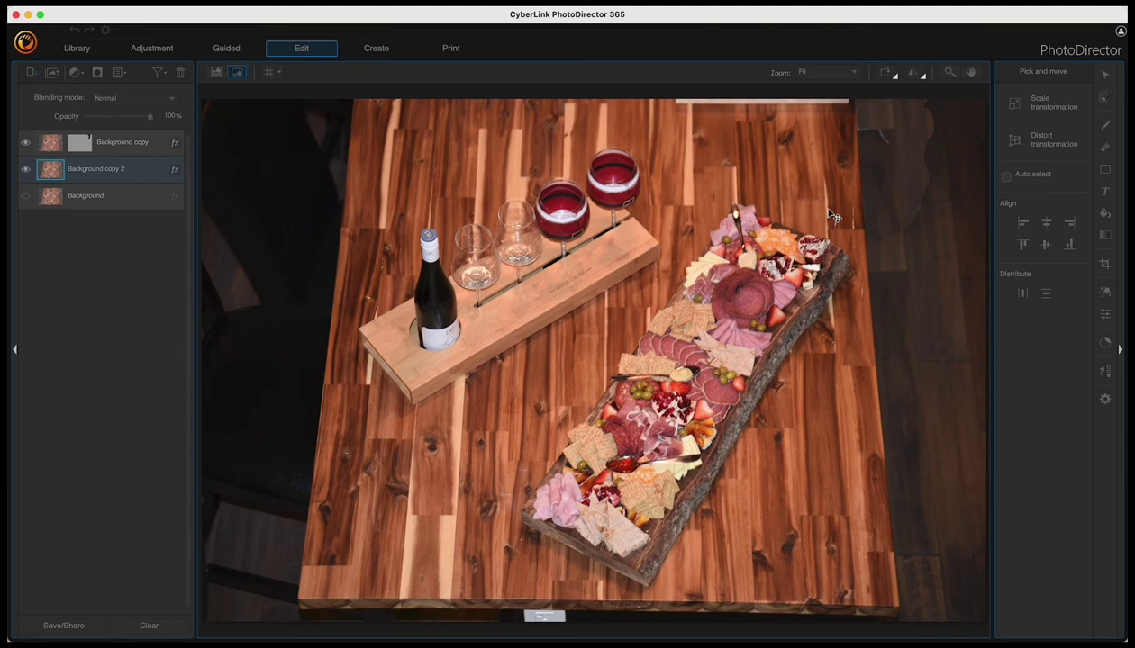
- Merge the Background copy and Background copy 2 layers into a single layer
{"action": "left_click", "coordinate": [123, 150]}
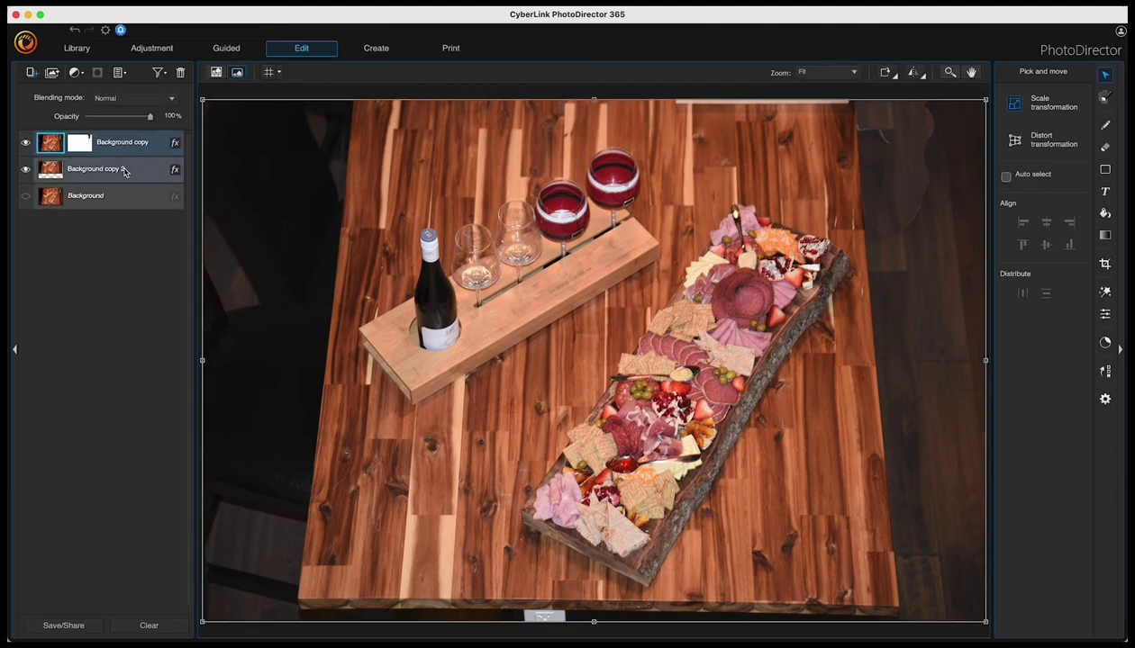
{"action": "left_click", "coordinate": [125, 171]}
{"action": "right_click", "coordinate": [124, 171]}
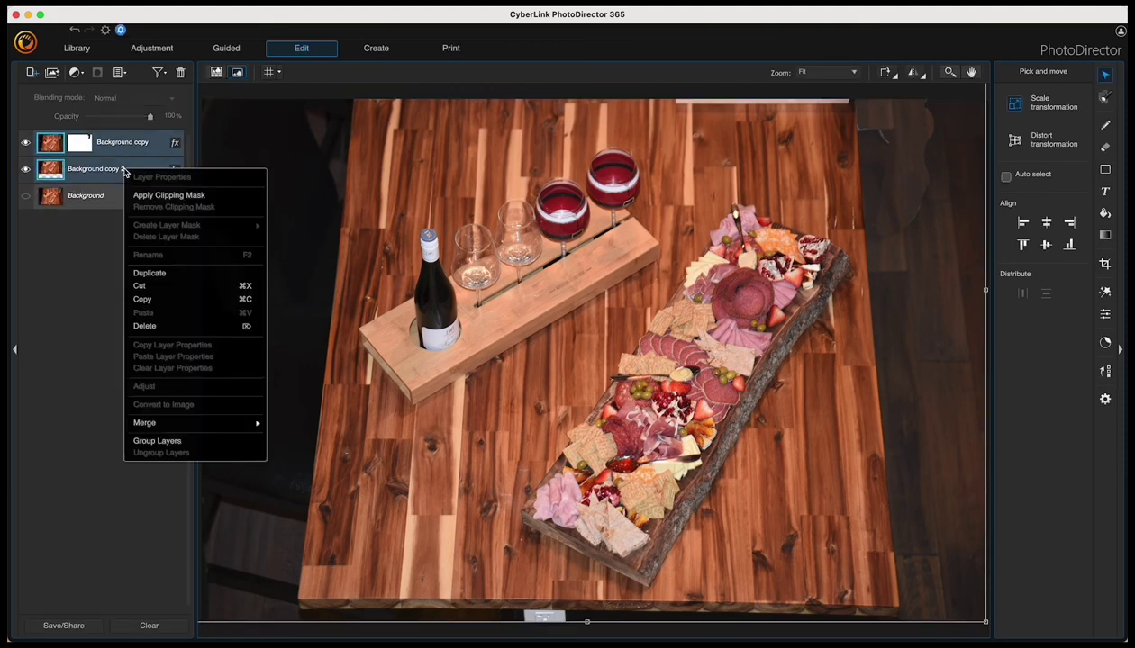
{"action": "mouse_move", "coordinate": [243, 423]}
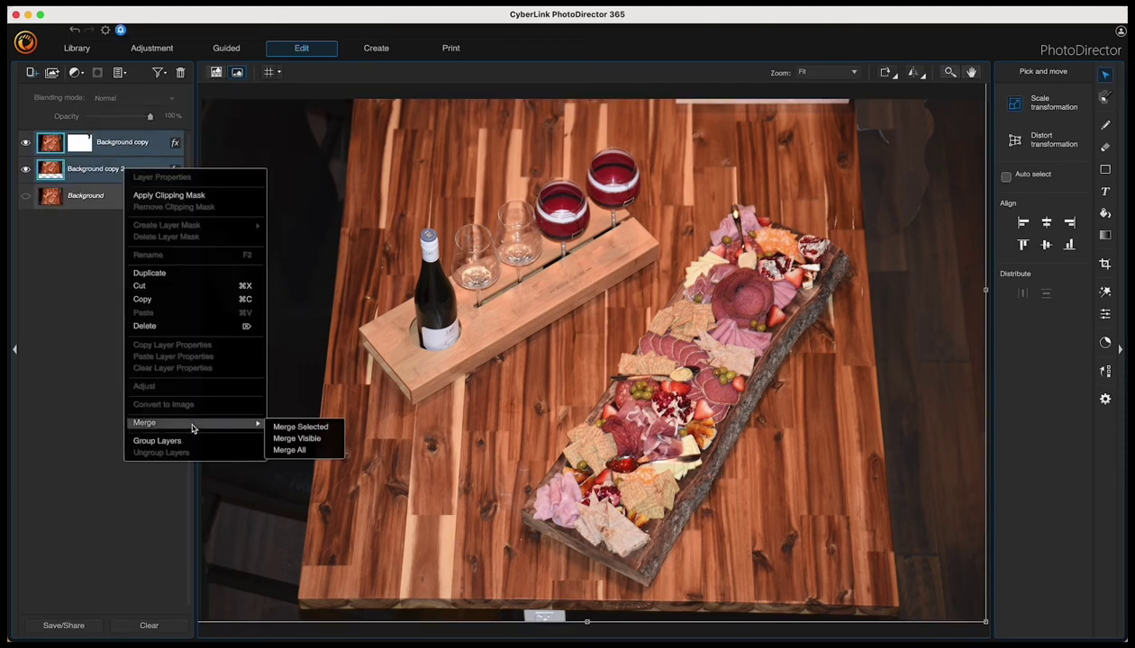
{"action": "left_click", "coordinate": [301, 427]}
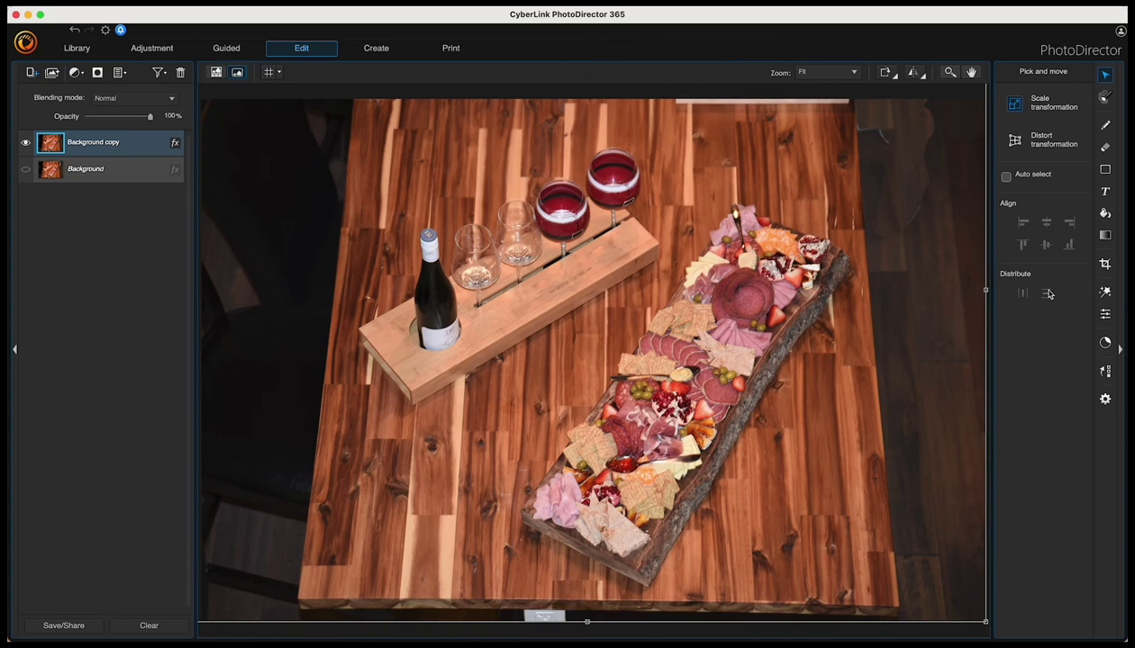
- Use Smart Patch with a size 13 brush to replace a leftover mark on the floor beside the table with clean floor nearby
{"action": "left_click", "coordinate": [1105, 293]}
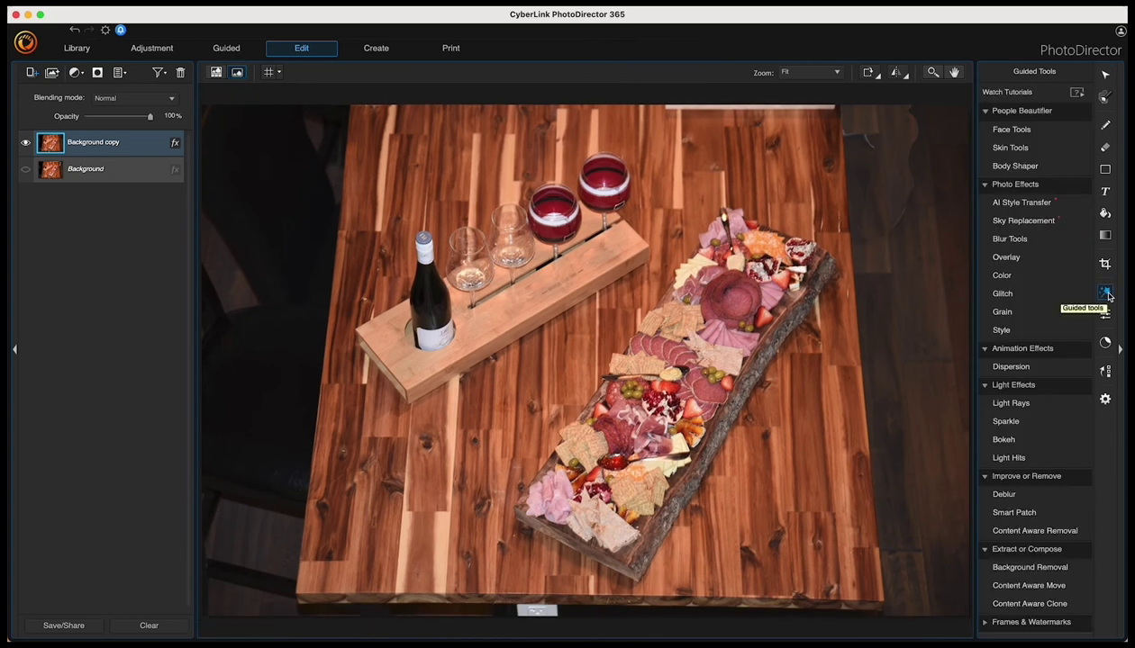
{"action": "left_click", "coordinate": [1044, 516]}
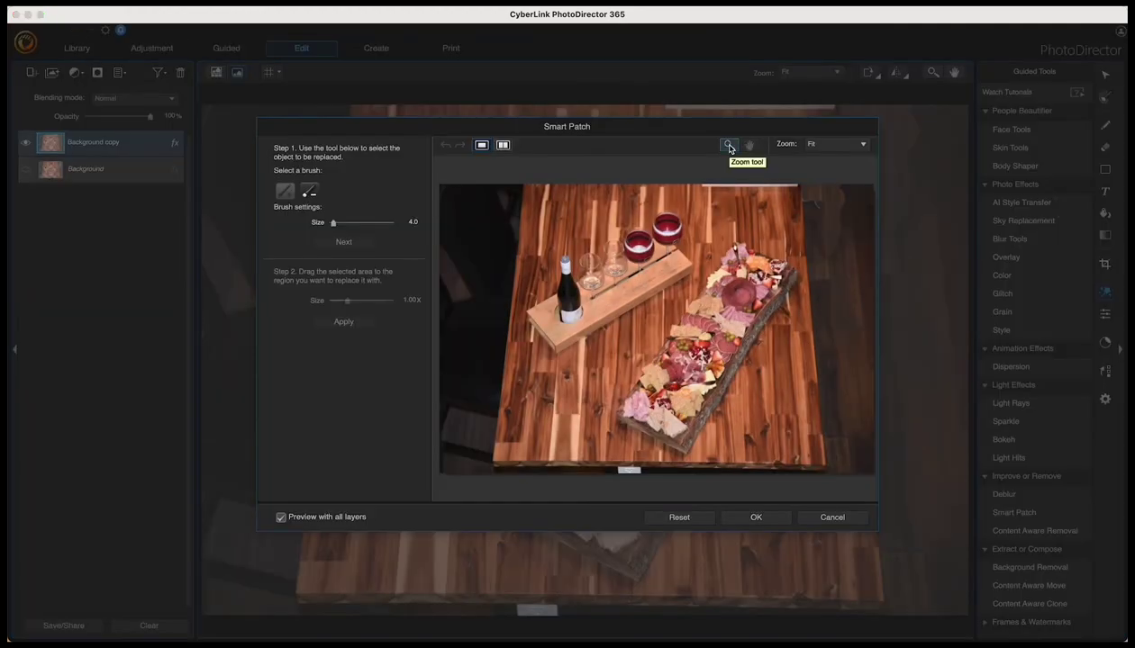
{"action": "left_click", "coordinate": [729, 146]}
{"action": "left_click", "coordinate": [796, 250]}
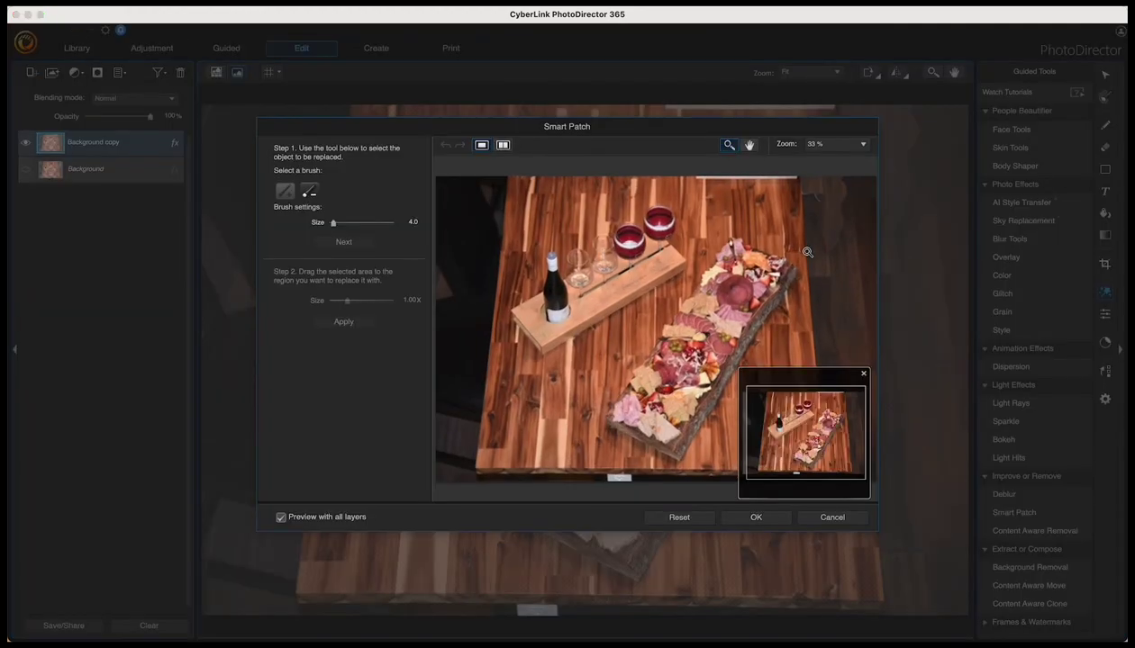
{"action": "left_click", "coordinate": [806, 252]}
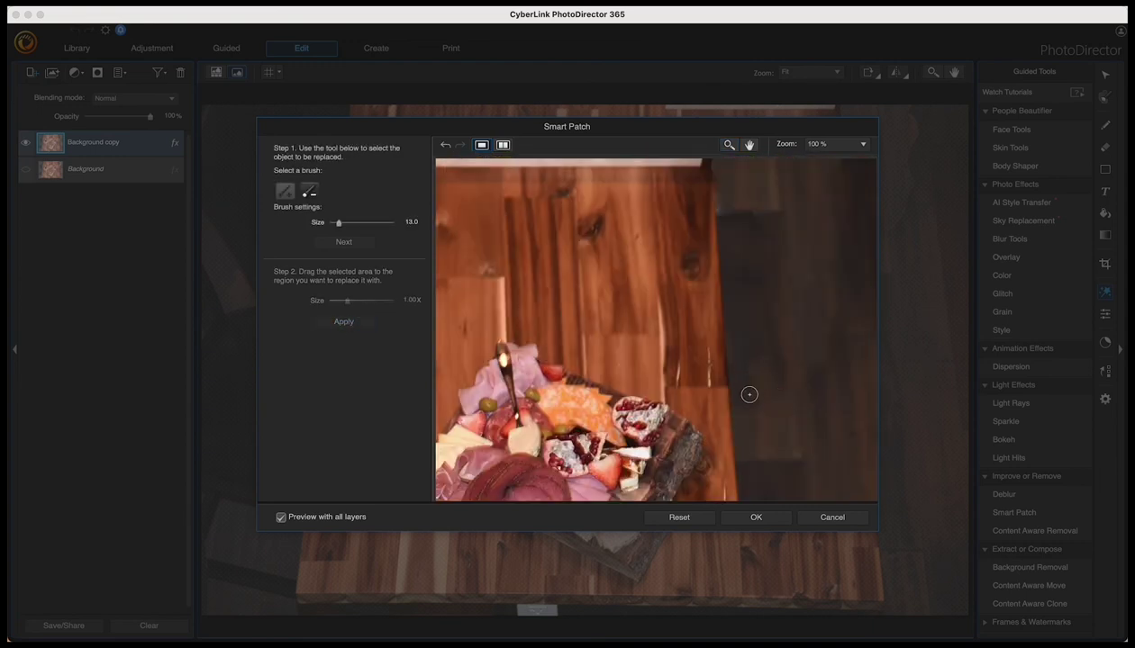
{"action": "left_click", "coordinate": [344, 242]}
{"action": "left_click_drag", "start_coordinate": [750, 394], "coordinate": [763, 420]}
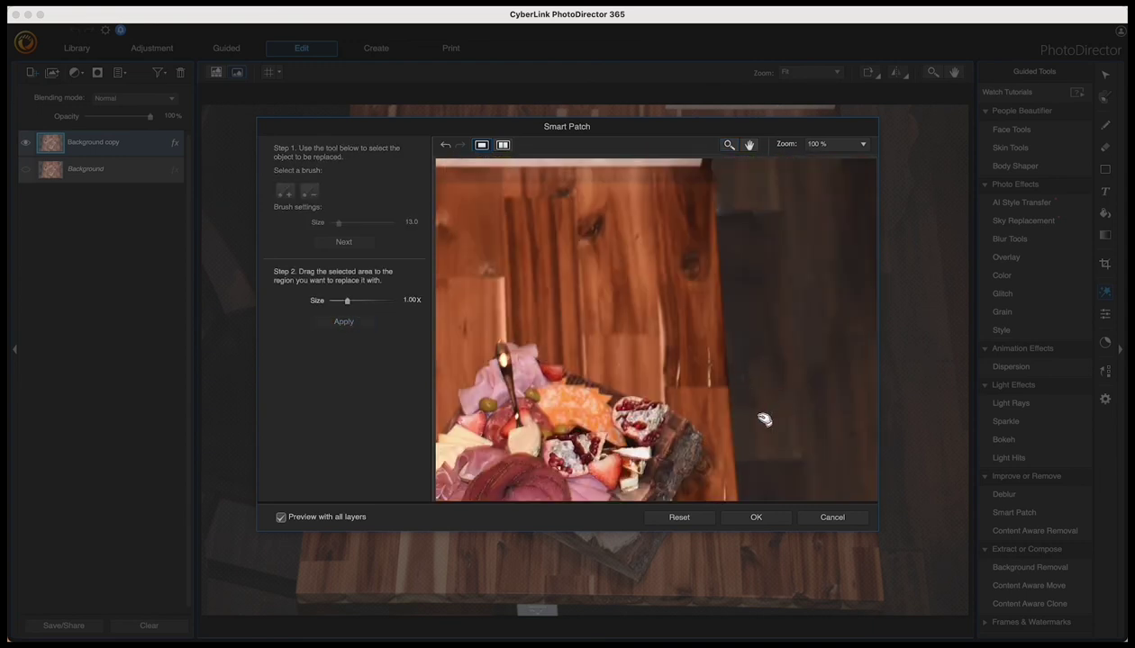
{"action": "left_click", "coordinate": [345, 323]}
- Patch the remaining floor mark and, with a size 6 brush, the spot by the table's edge, and accept the Smart Patch edits
{"action": "left_click", "coordinate": [344, 243]}
{"action": "left_click_drag", "start_coordinate": [754, 222], "coordinate": [758, 239]}
{"action": "left_click", "coordinate": [344, 321]}
{"action": "left_click_drag", "start_coordinate": [339, 222], "coordinate": [334, 222]}
{"action": "left_click", "coordinate": [709, 206]}
{"action": "left_click", "coordinate": [344, 242]}
{"action": "left_click_drag", "start_coordinate": [710, 207], "coordinate": [725, 213]}
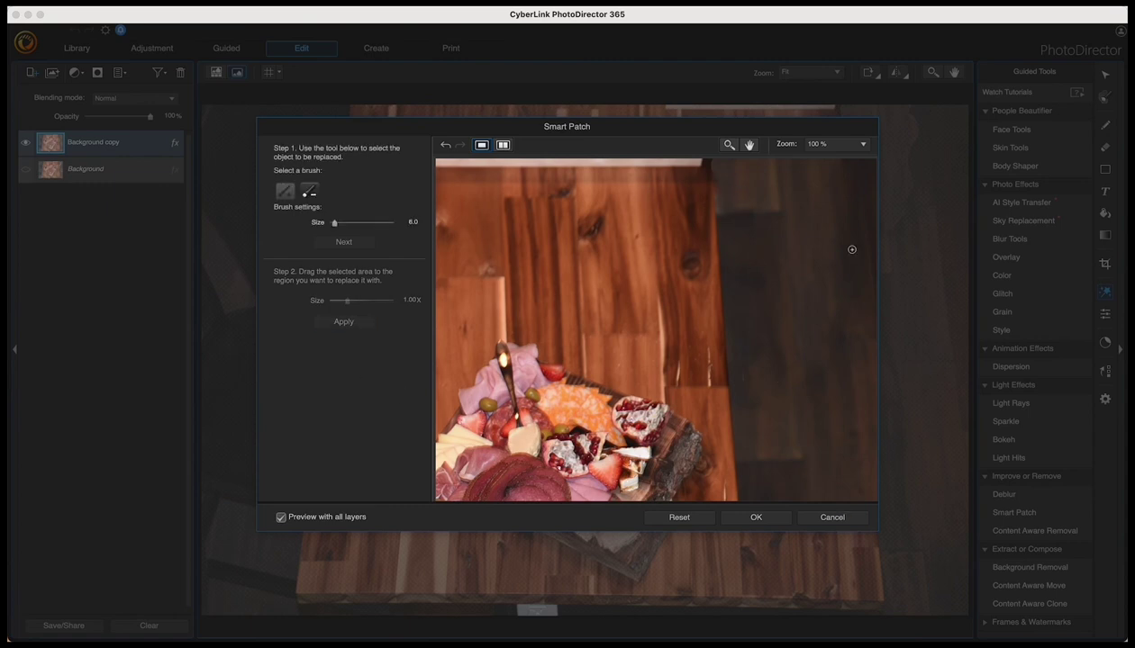
{"action": "left_click", "coordinate": [836, 144]}
{"action": "left_click", "coordinate": [811, 162]}
{"action": "left_click", "coordinate": [756, 519]}
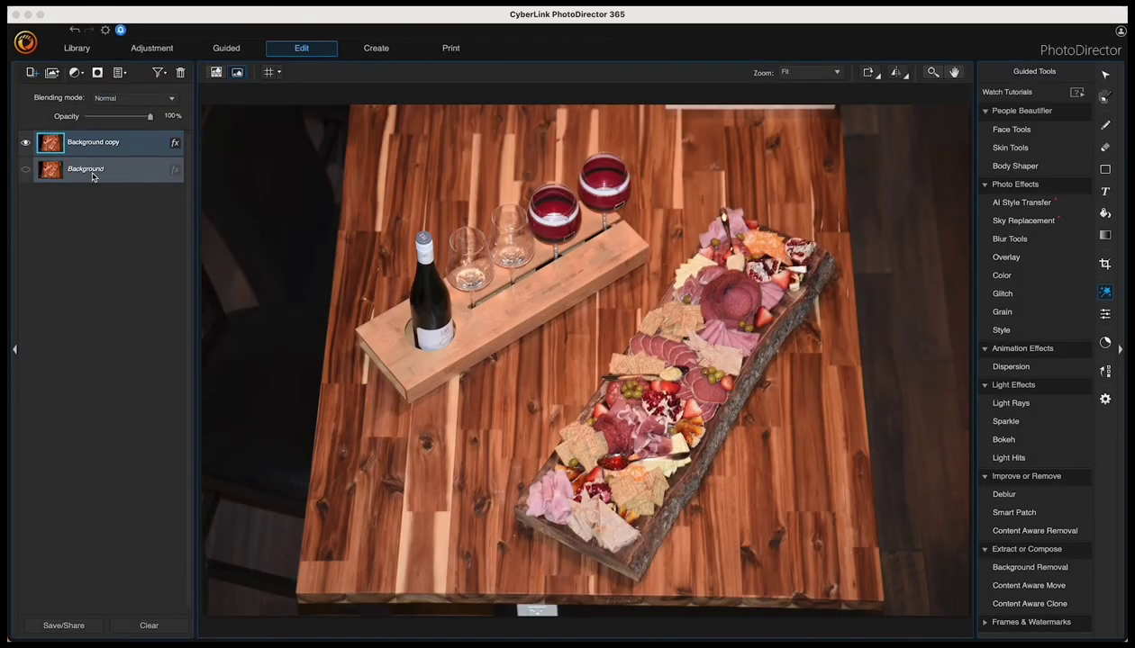
- Show the Background layer, move it above Background copy, and toggle its visibility to compare before and after, leaving it hidden
{"action": "left_click", "coordinate": [93, 176]}
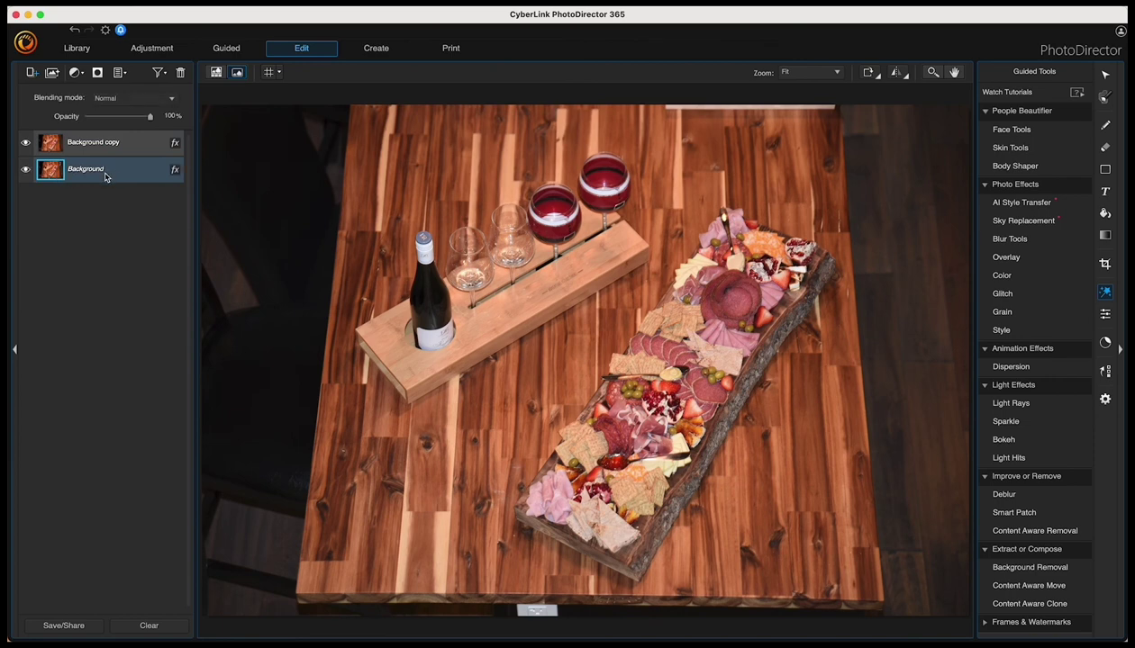
{"action": "left_click_drag", "start_coordinate": [108, 174], "coordinate": [114, 141]}
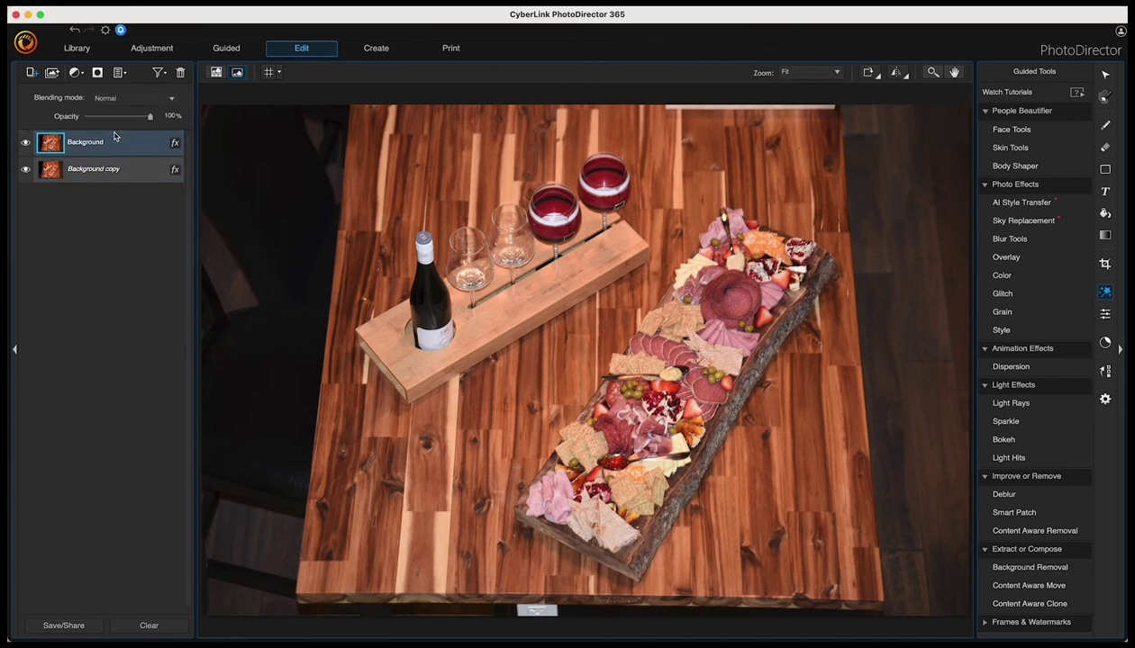
{"action": "left_click", "coordinate": [26, 144]}
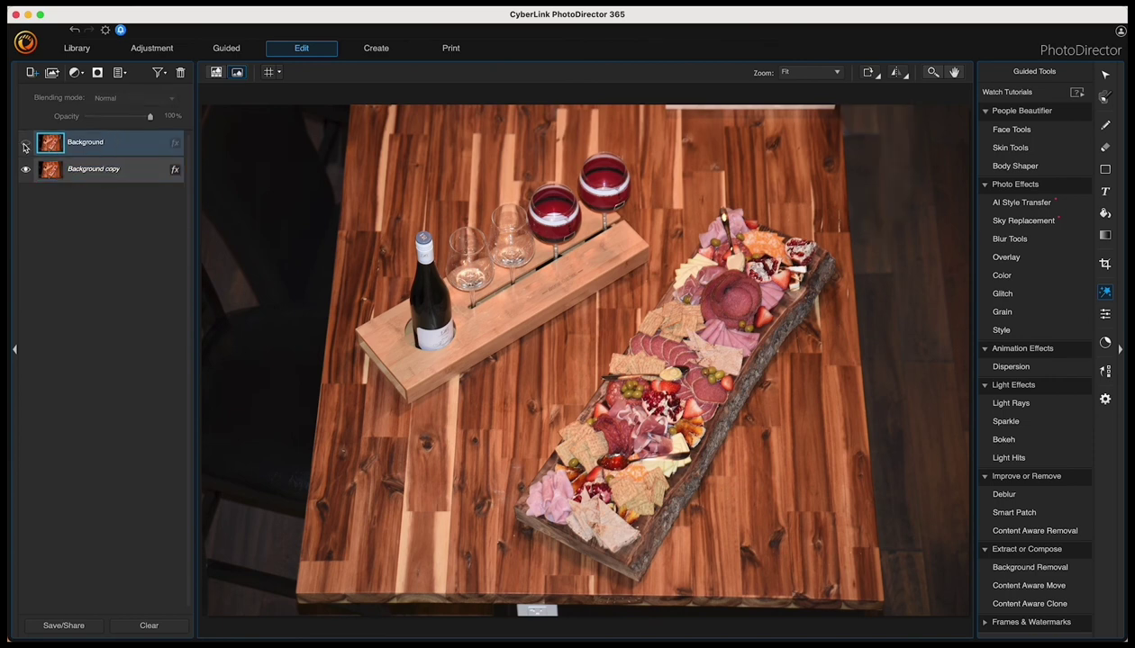
{"action": "left_click", "coordinate": [26, 144]}
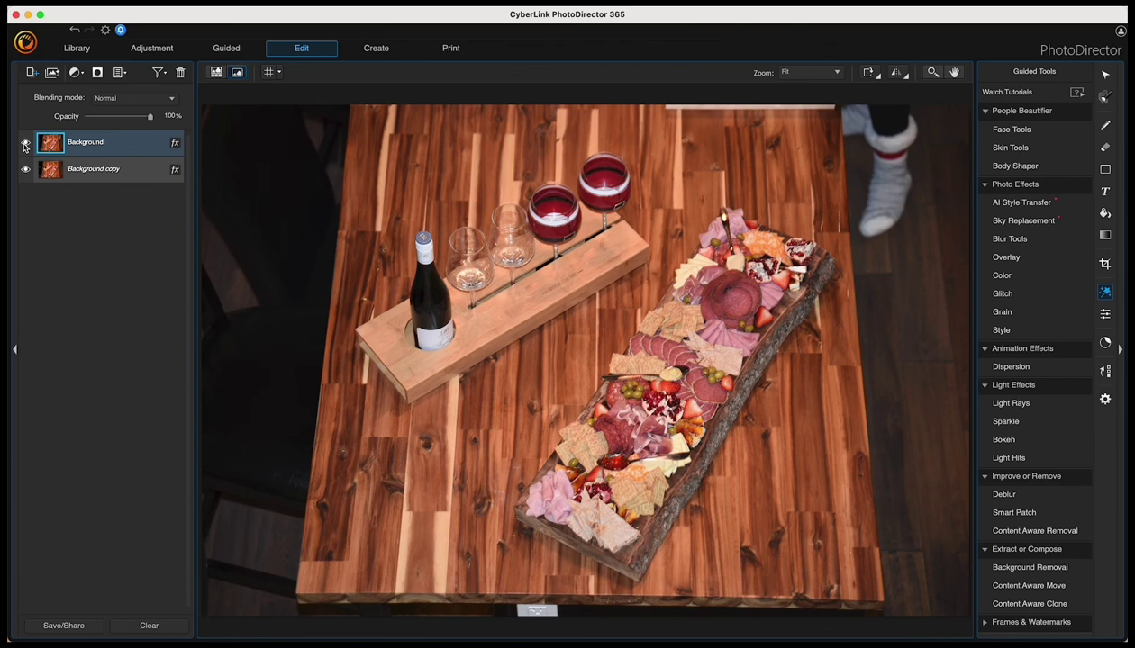
{"action": "left_click", "coordinate": [25, 144]}
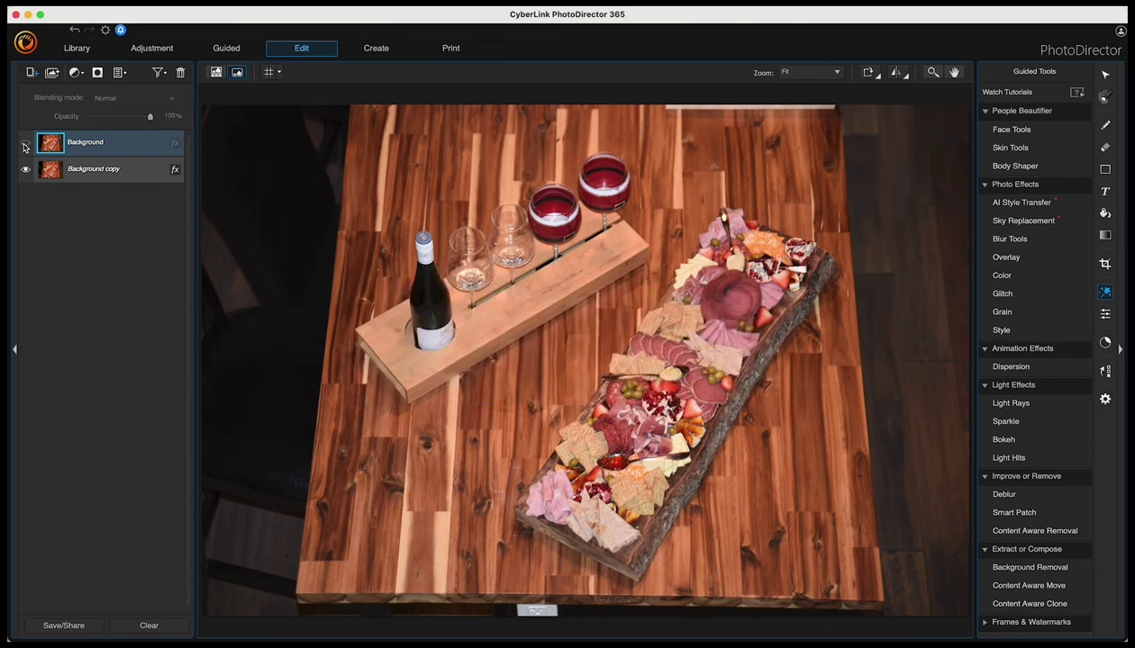
{"action": "left_click", "coordinate": [26, 144]}
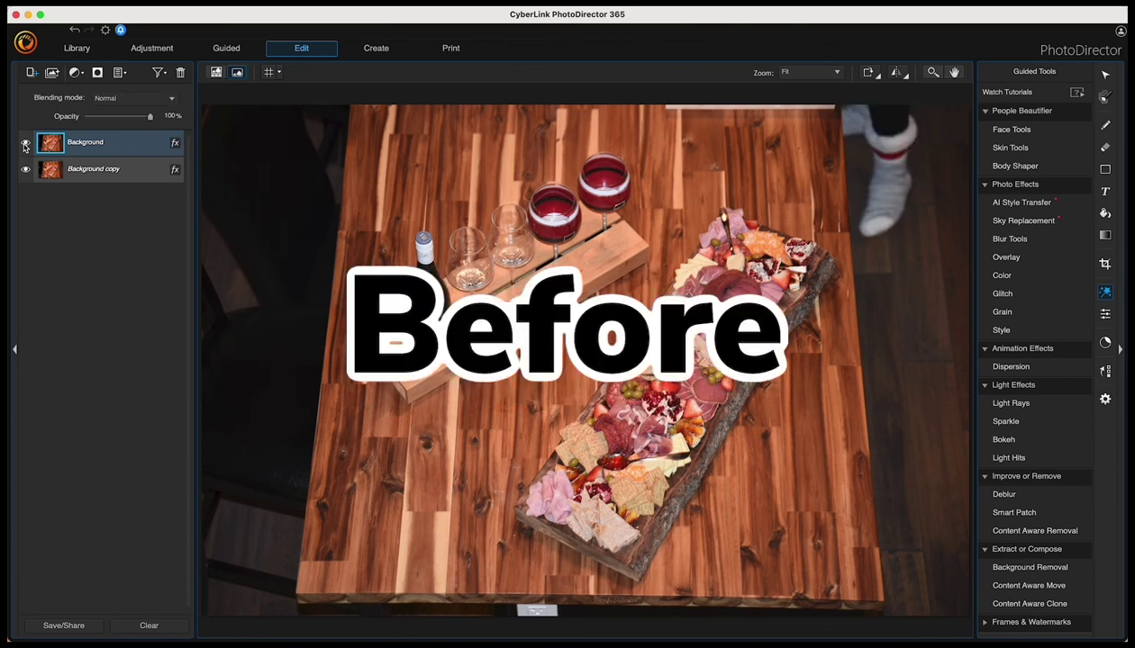
{"action": "left_click", "coordinate": [26, 144]}
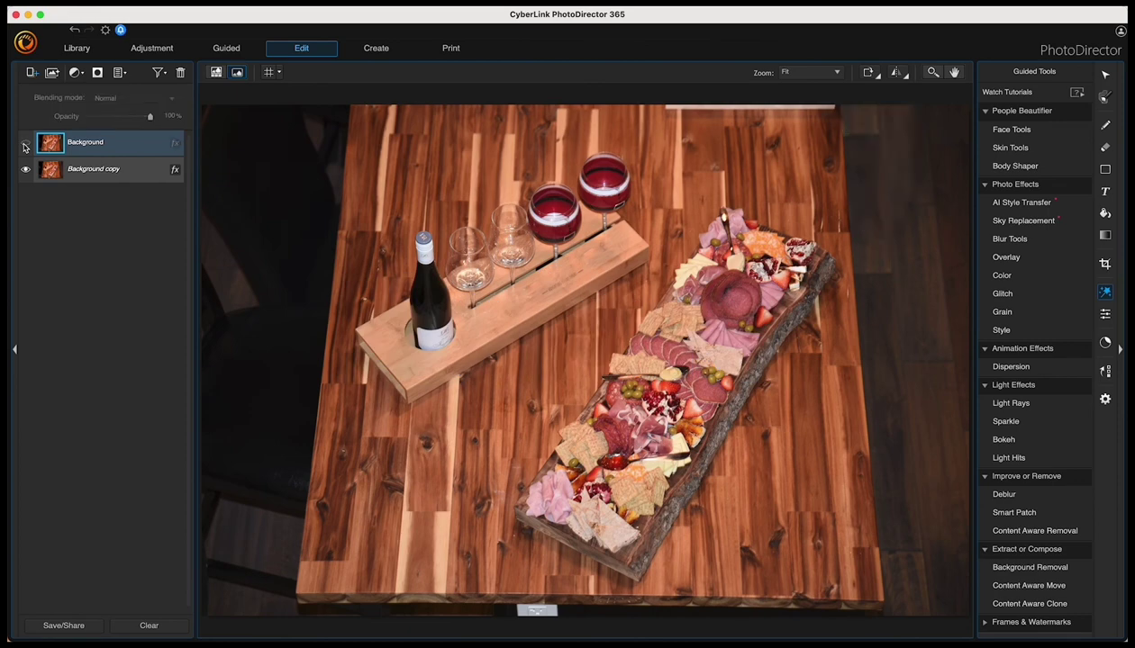